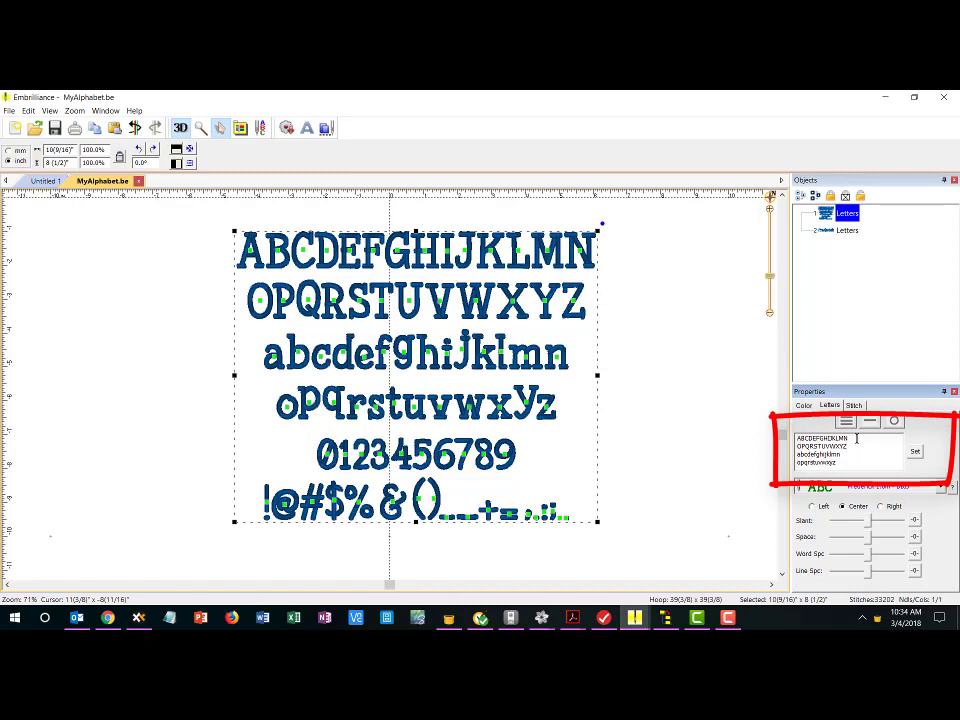
# - Switch the alphabet lettering to the Isabelle Script .75in font
pyautogui.press('Down')
pyautogui.press('Down')
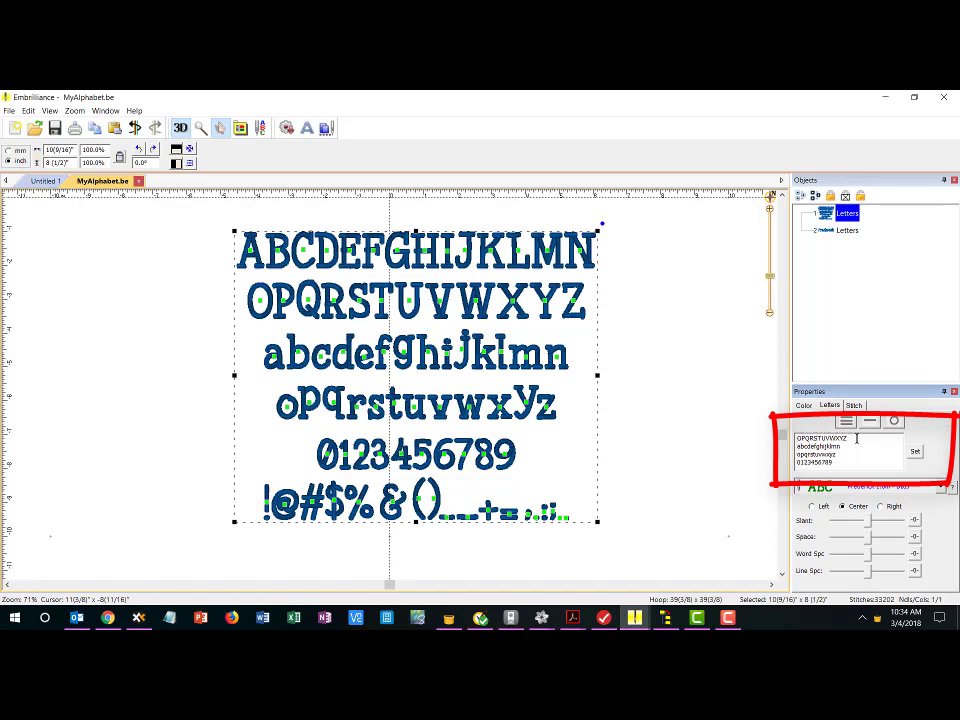
pyautogui.press('Down')
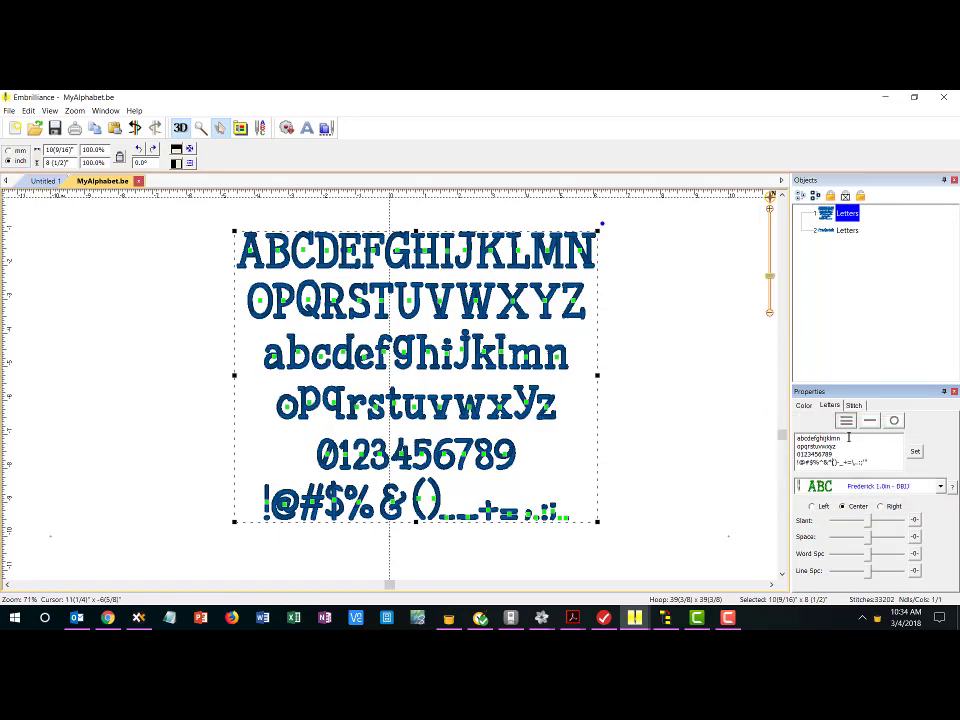
pyautogui.click(941, 486)
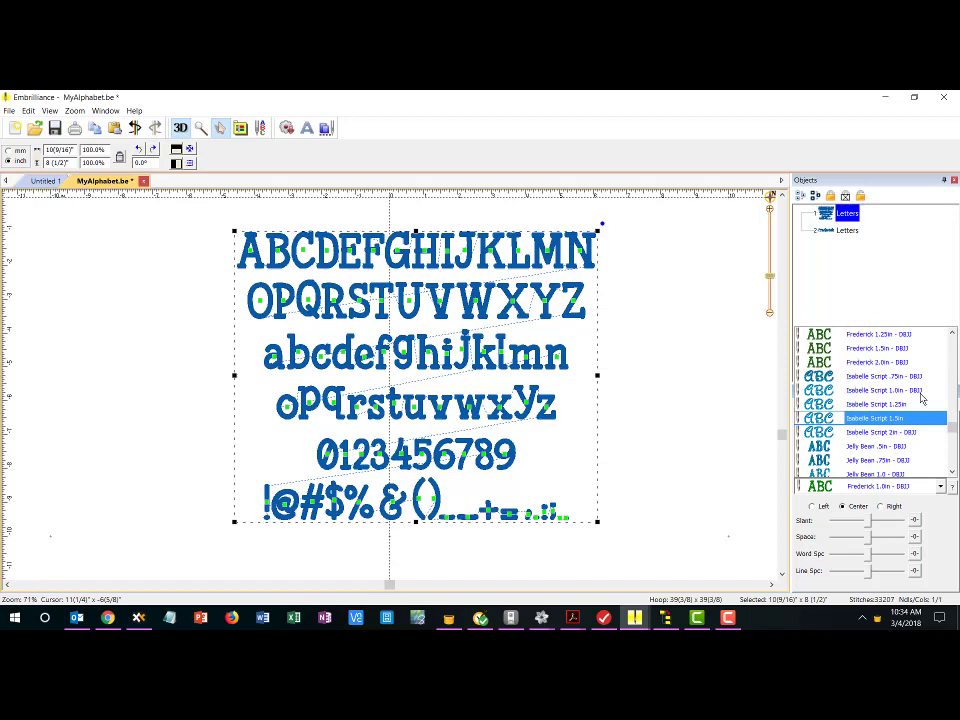
pyautogui.click(917, 386)
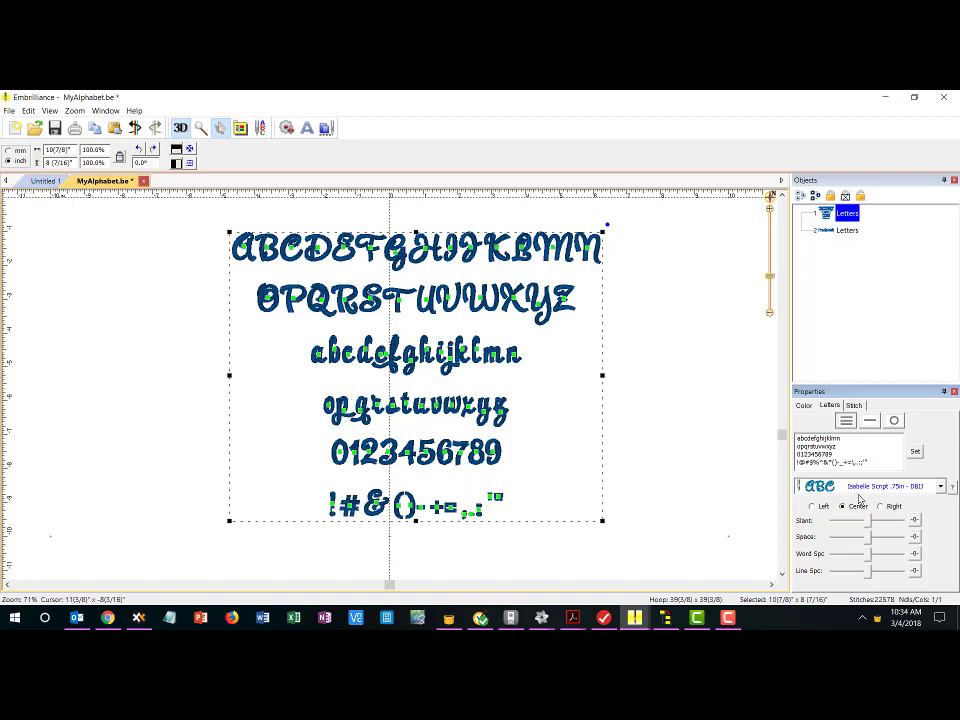
# - Change the lettering font to ENGRAVED 1.0in
pyautogui.click(940, 486)
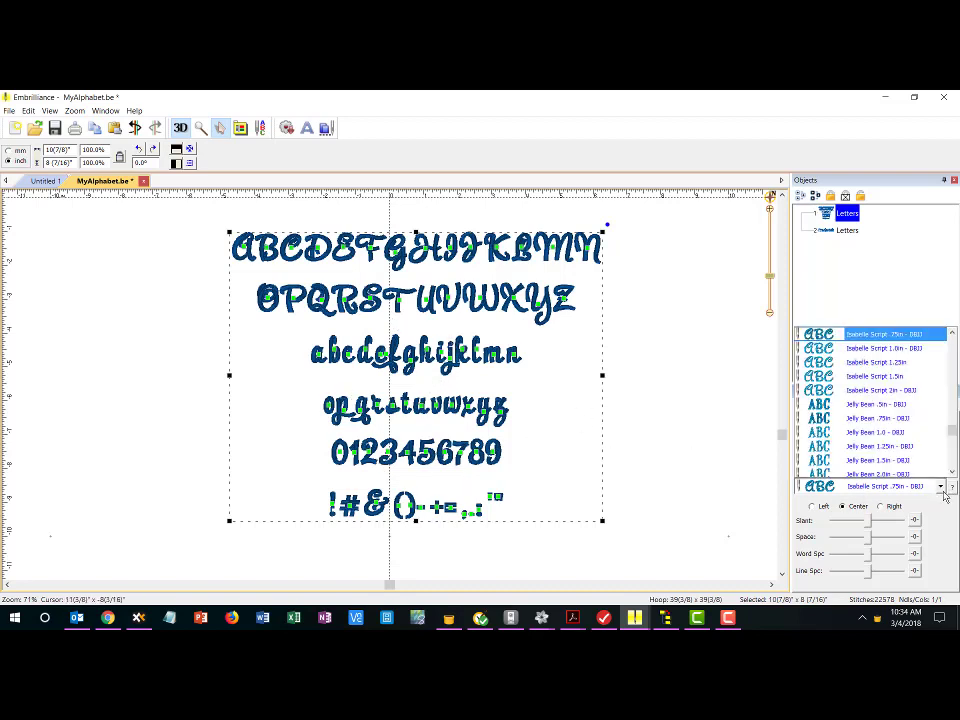
pyautogui.scroll(-1, 945, 400)
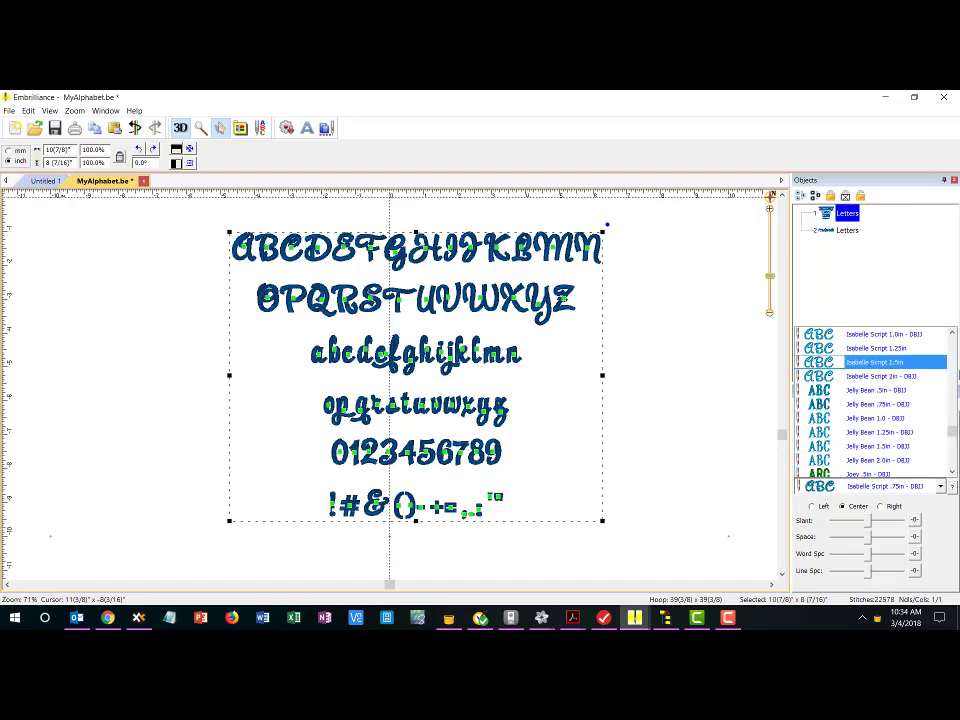
pyautogui.scroll(4, 948, 370)
pyautogui.scroll(2, 953, 364)
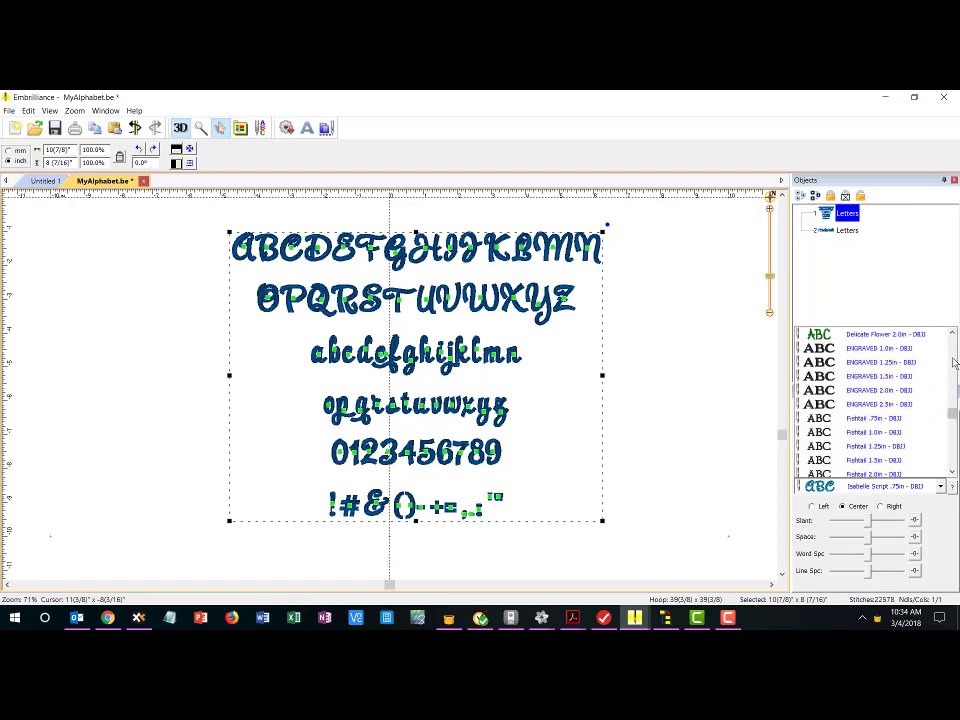
pyautogui.click(878, 362)
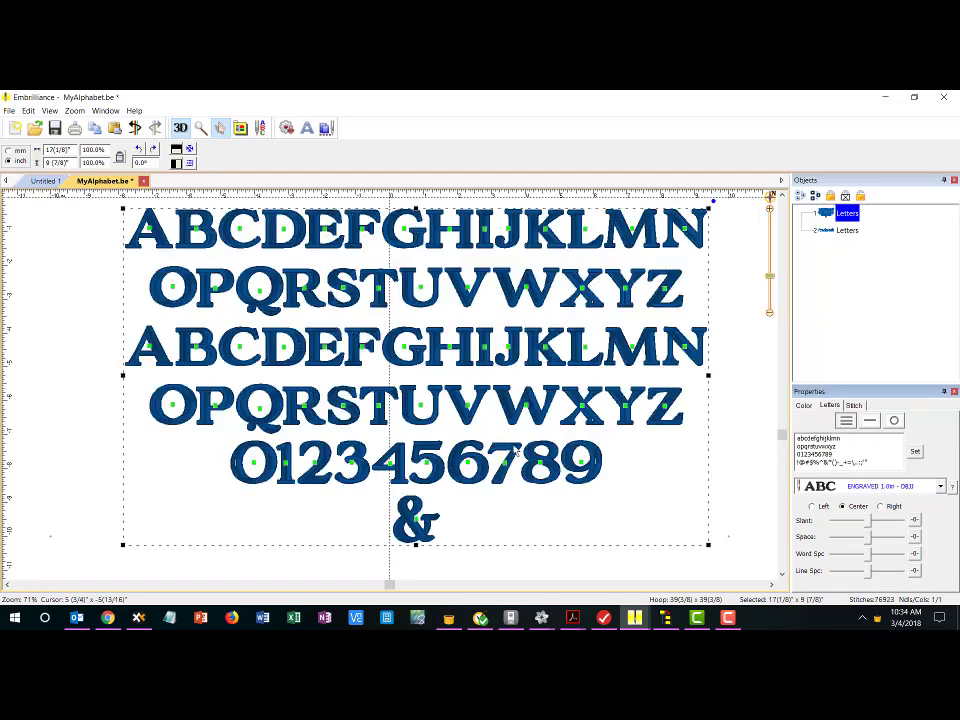
# - Select Frederick 1.0in - DBJJ from the font list, restoring the green lettering
pyautogui.click(940, 487)
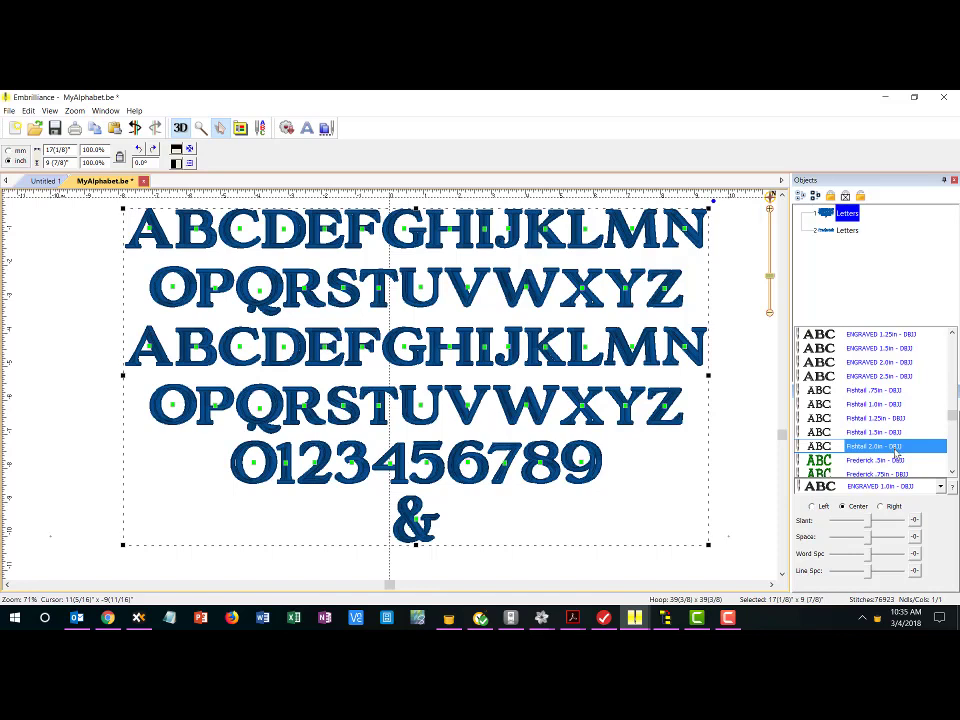
pyautogui.click(952, 473)
pyautogui.scroll(-1, 952, 473)
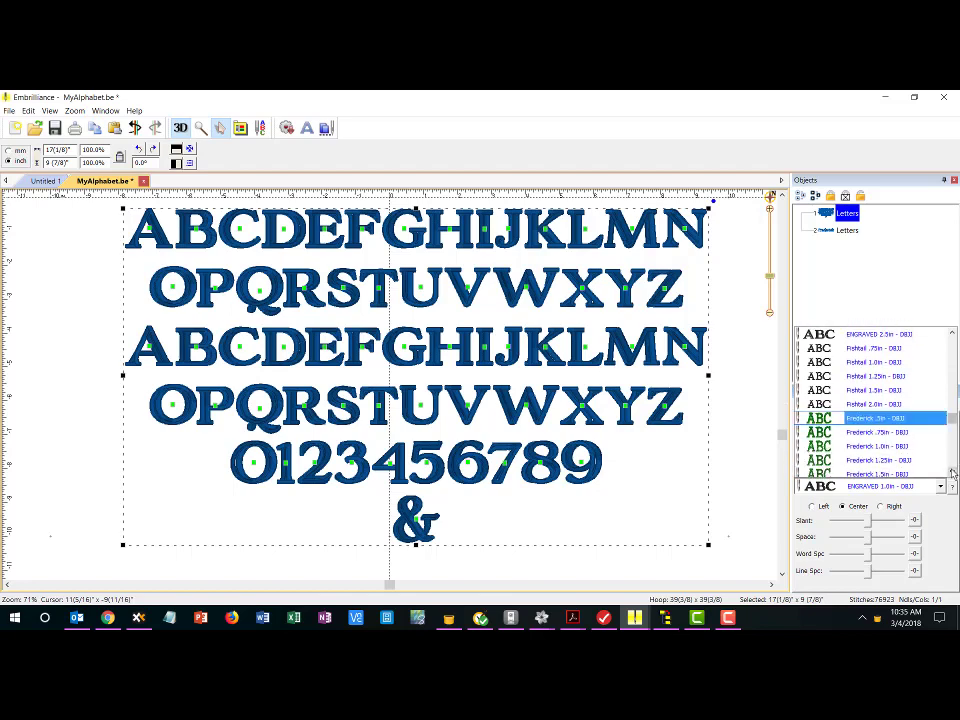
pyautogui.click(897, 432)
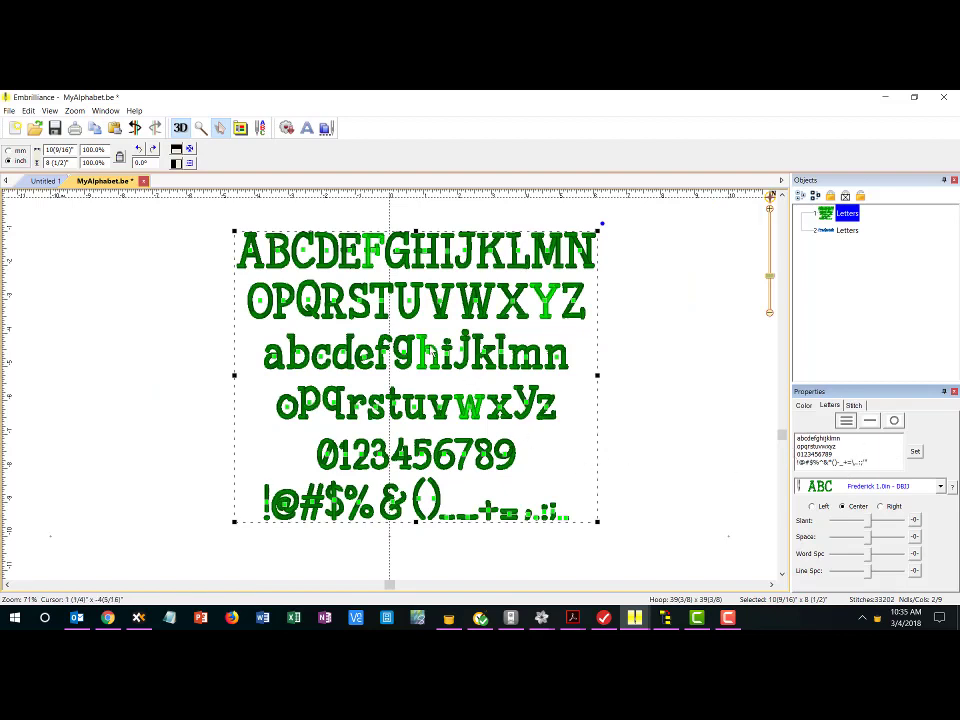
# - Apply Brother Embroidery Electric Blue thread to all the lettering, then deselect it
pyautogui.click(804, 405)
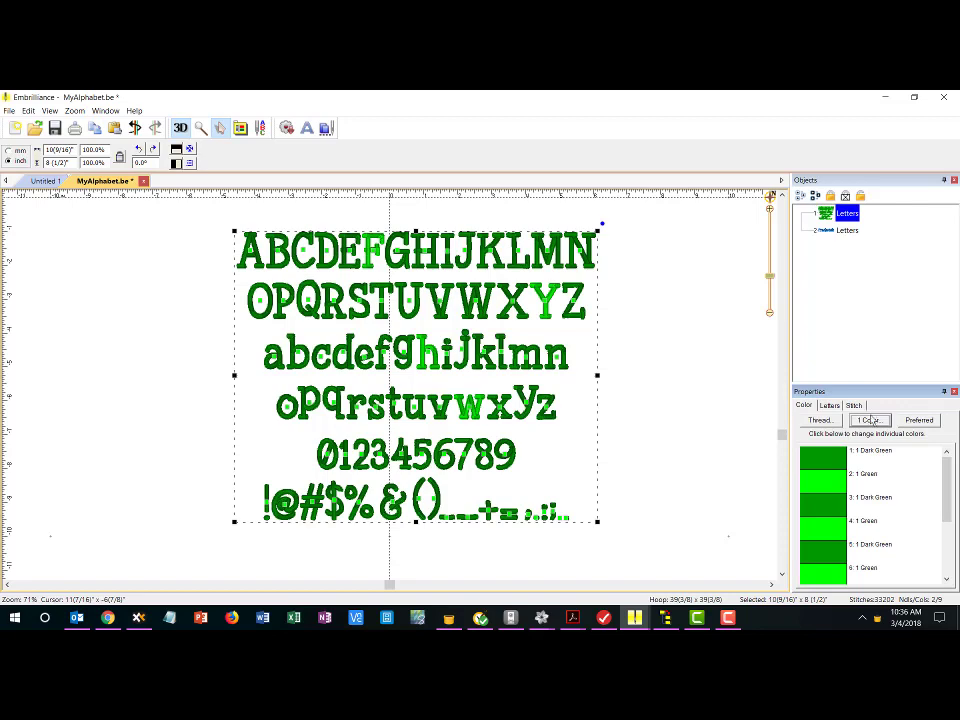
pyautogui.click(820, 420)
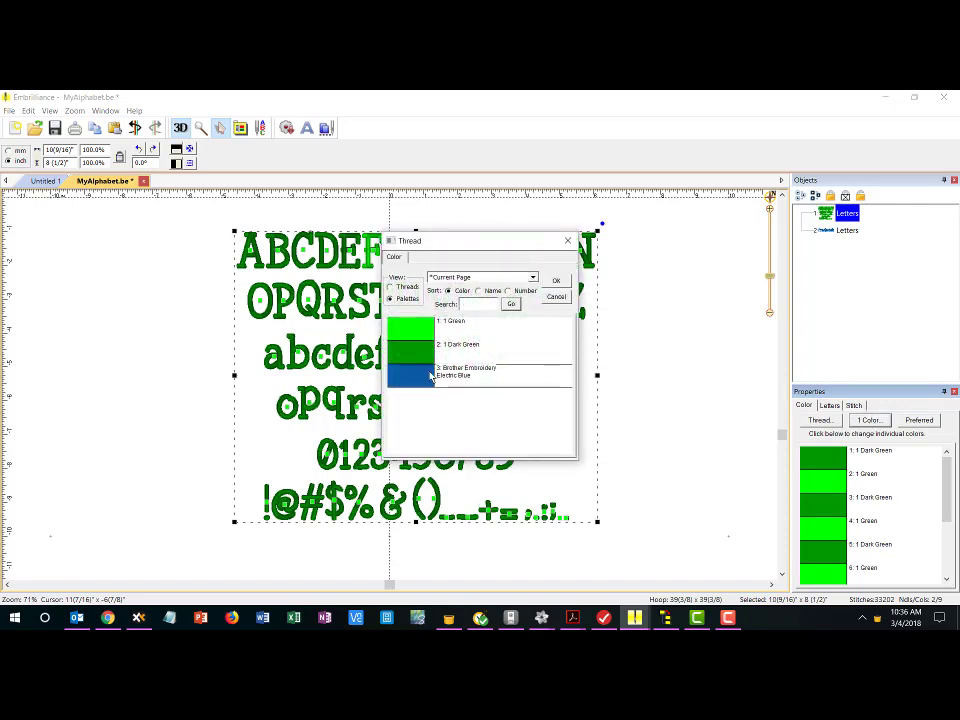
pyautogui.click(557, 281)
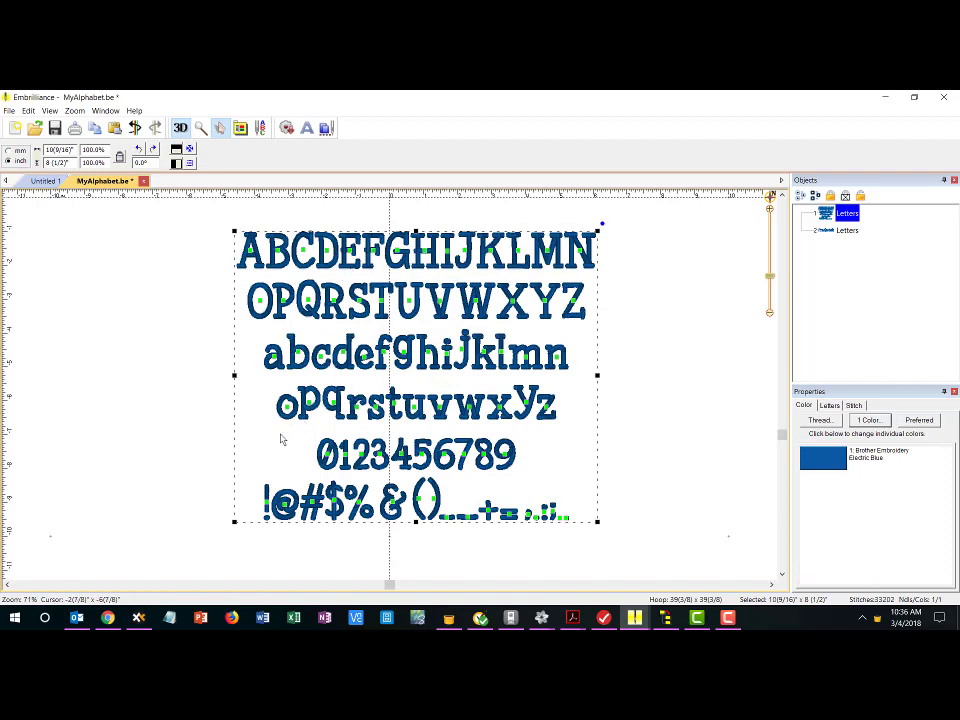
pyautogui.click(193, 446)
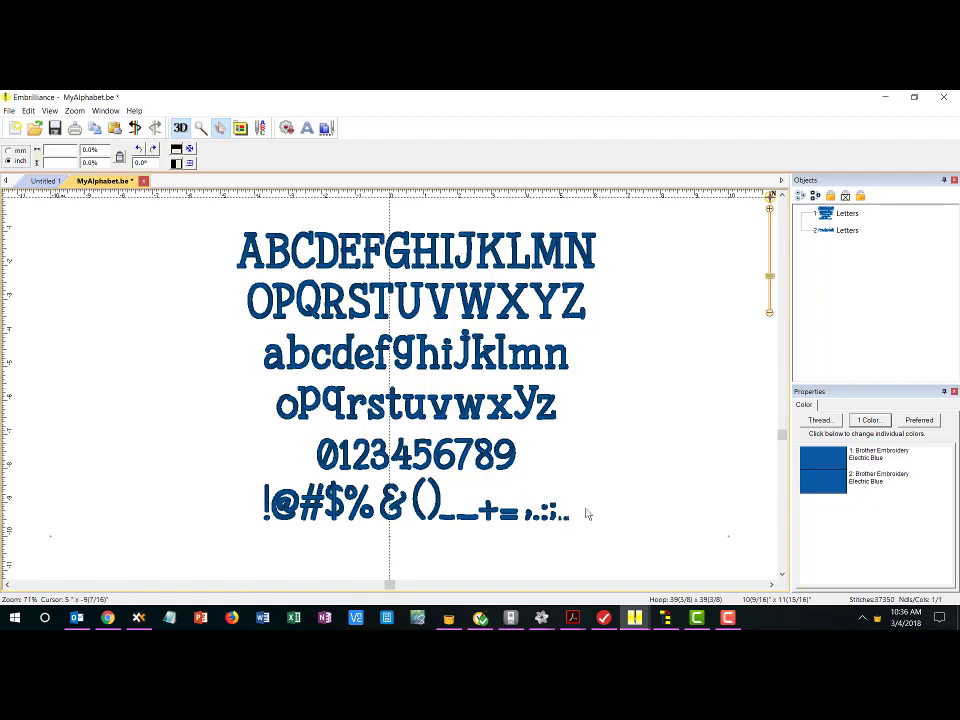
pyautogui.click(832, 214)
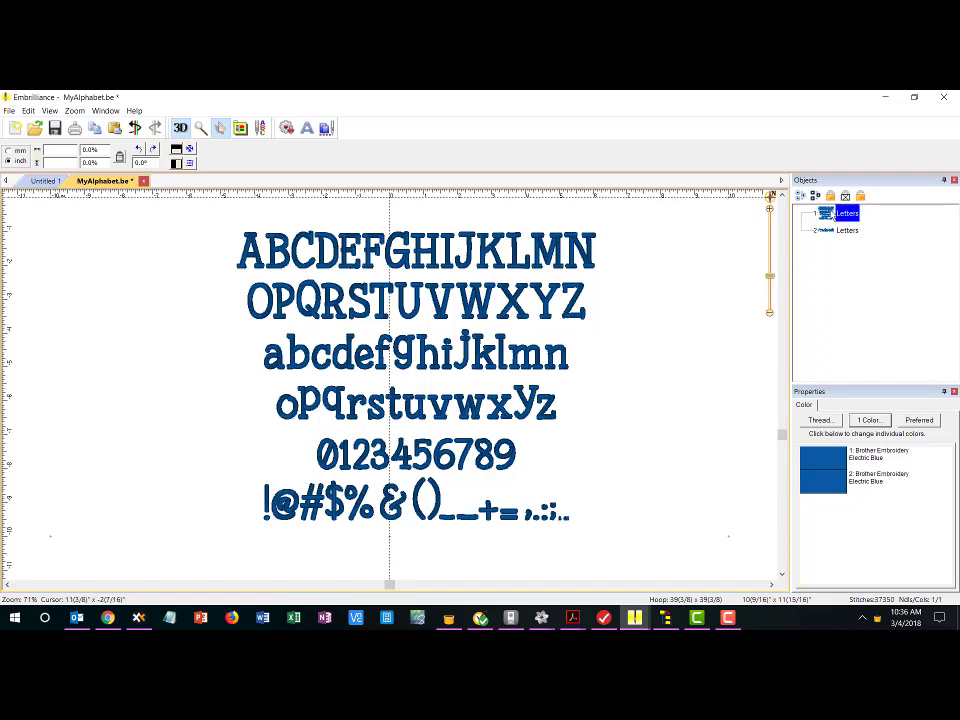
pyautogui.moveTo(900, 454); pyautogui.dragTo(886, 474)
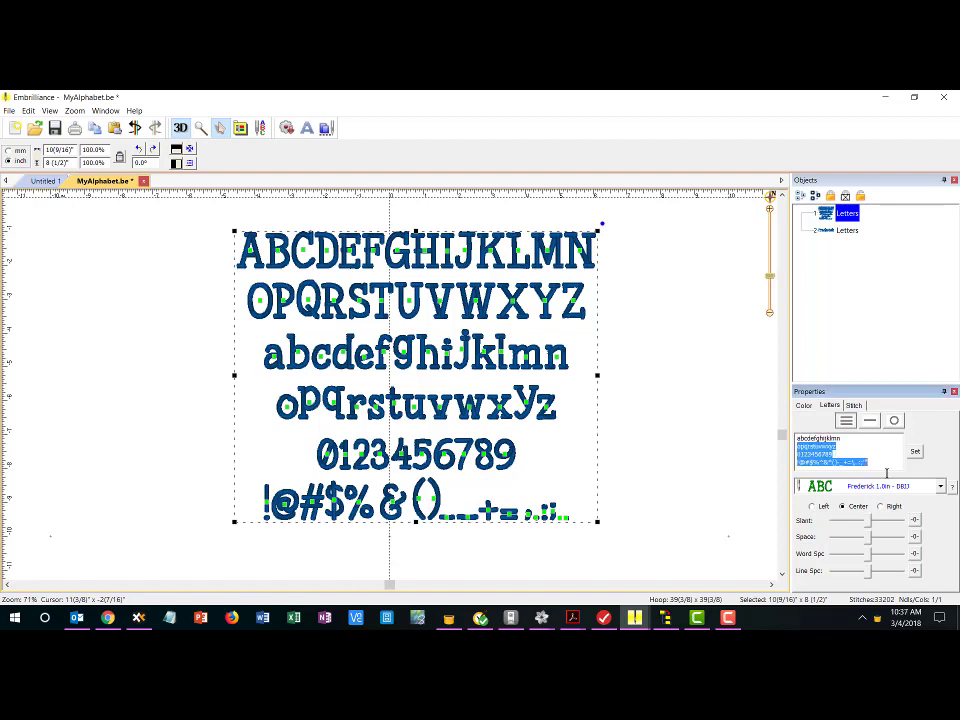
pyautogui.click(883, 463)
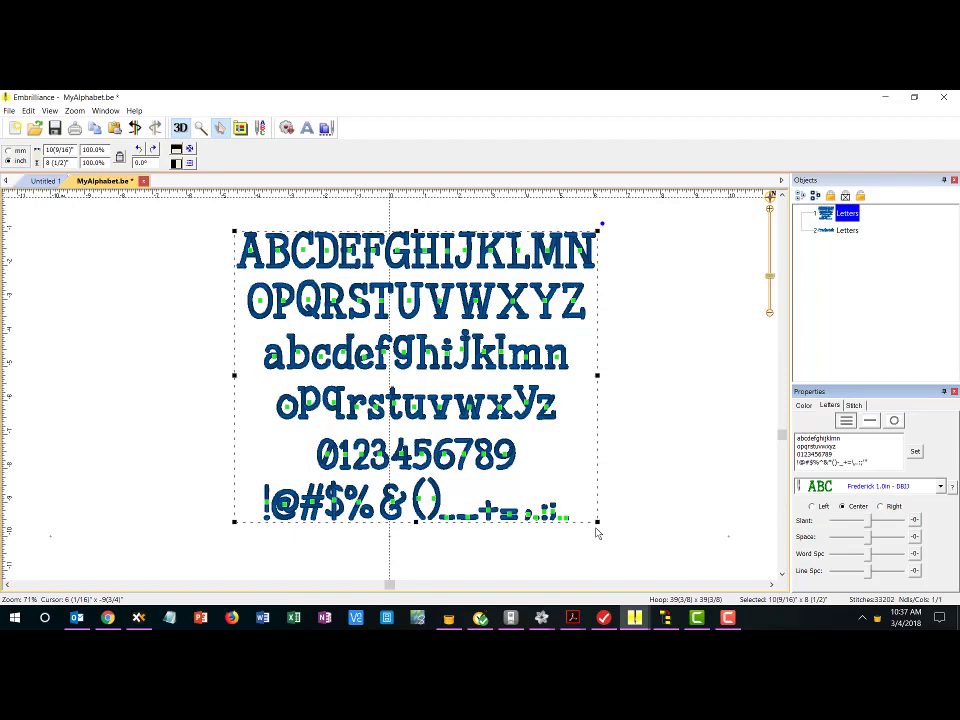
pyautogui.click(637, 550)
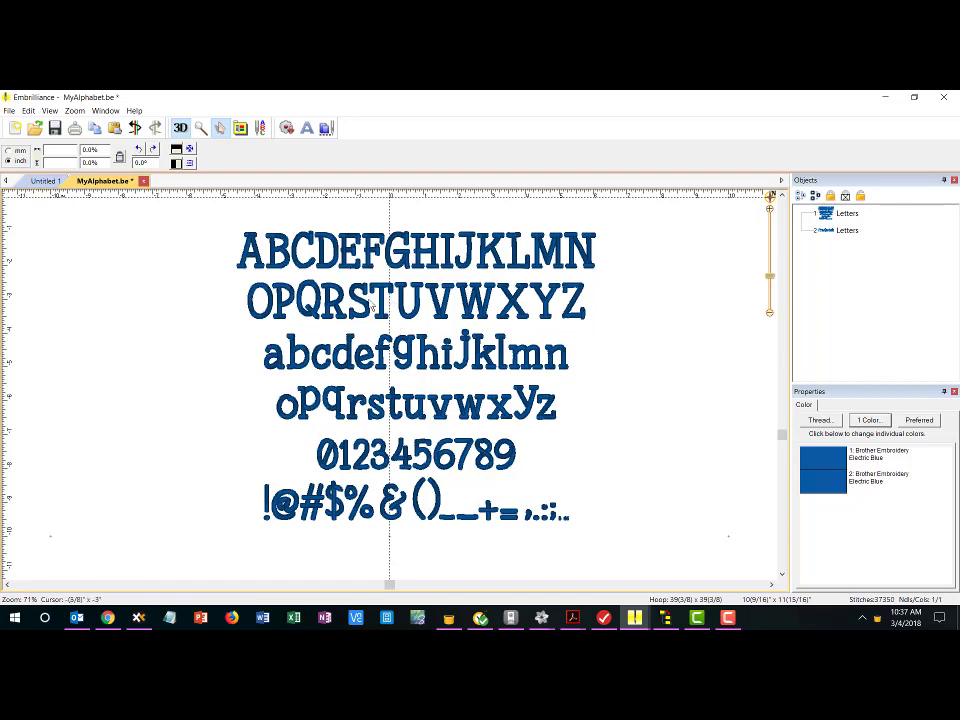
# - Open the Import Font window without a new import and load Frederick 1.0in for editing
pyautogui.click(260, 130)
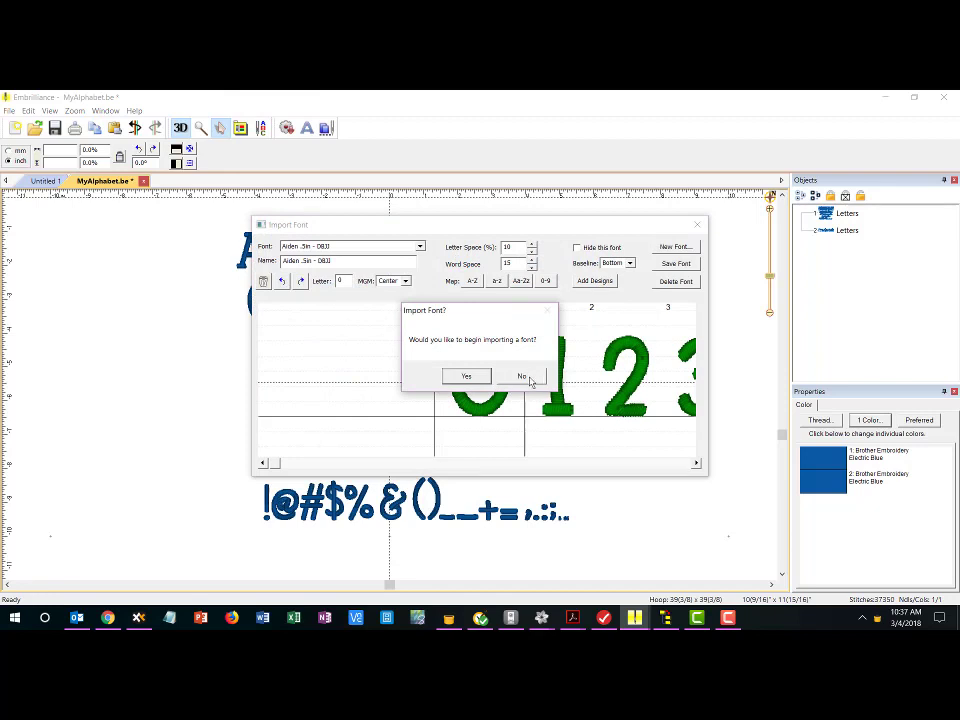
pyautogui.click(528, 376)
pyautogui.moveTo(465, 228); pyautogui.dragTo(557, 222)
pyautogui.click(511, 243)
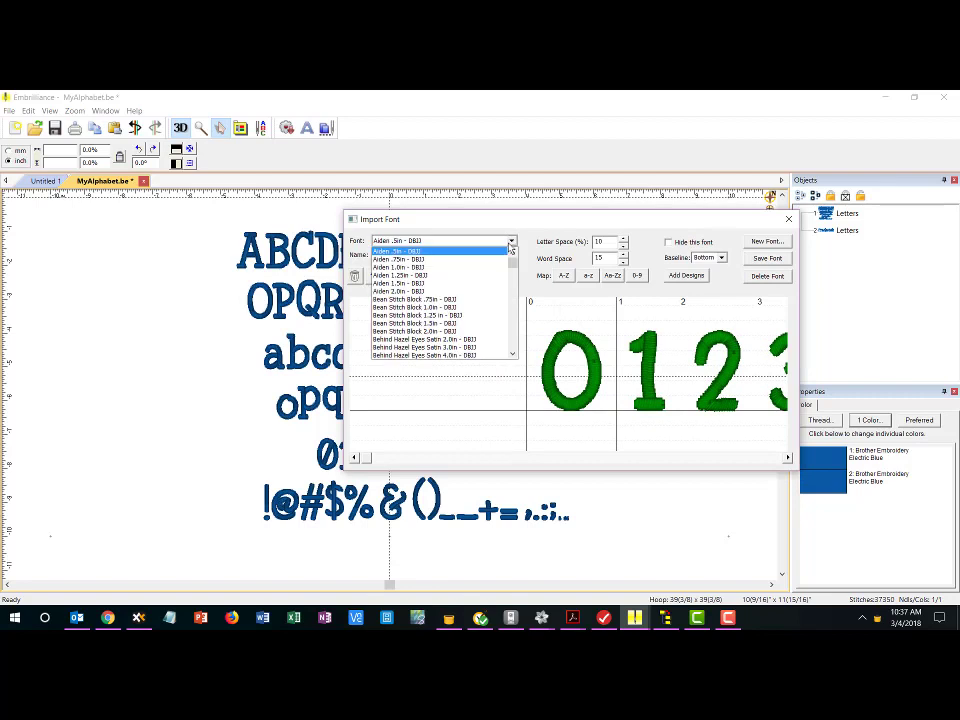
pyautogui.click(514, 338)
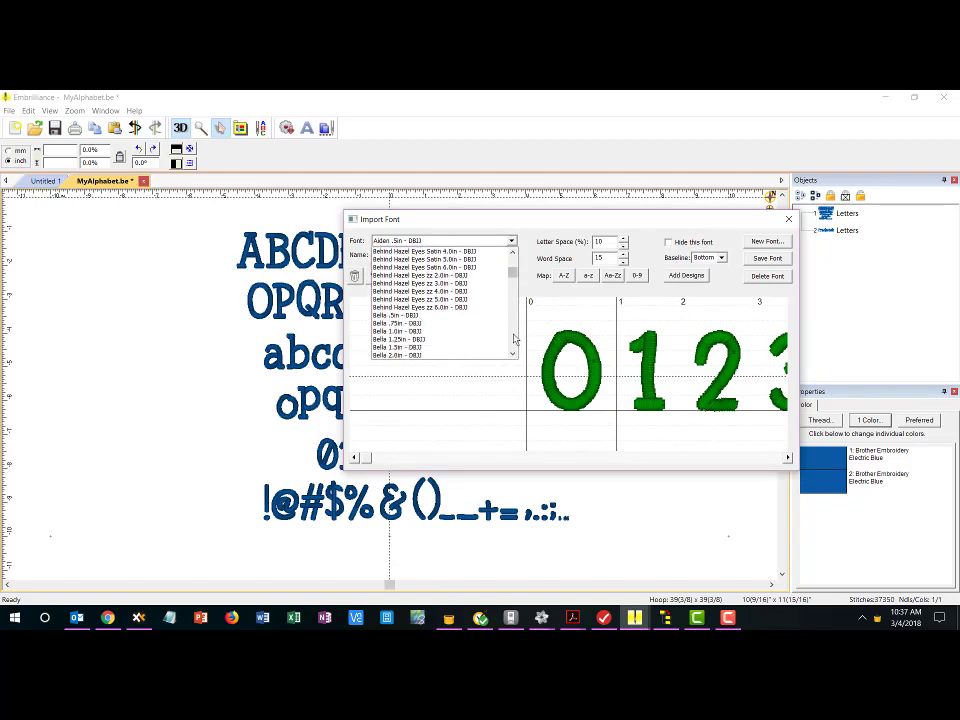
pyautogui.click(514, 338)
pyautogui.click(514, 338)
pyautogui.click(514, 338)
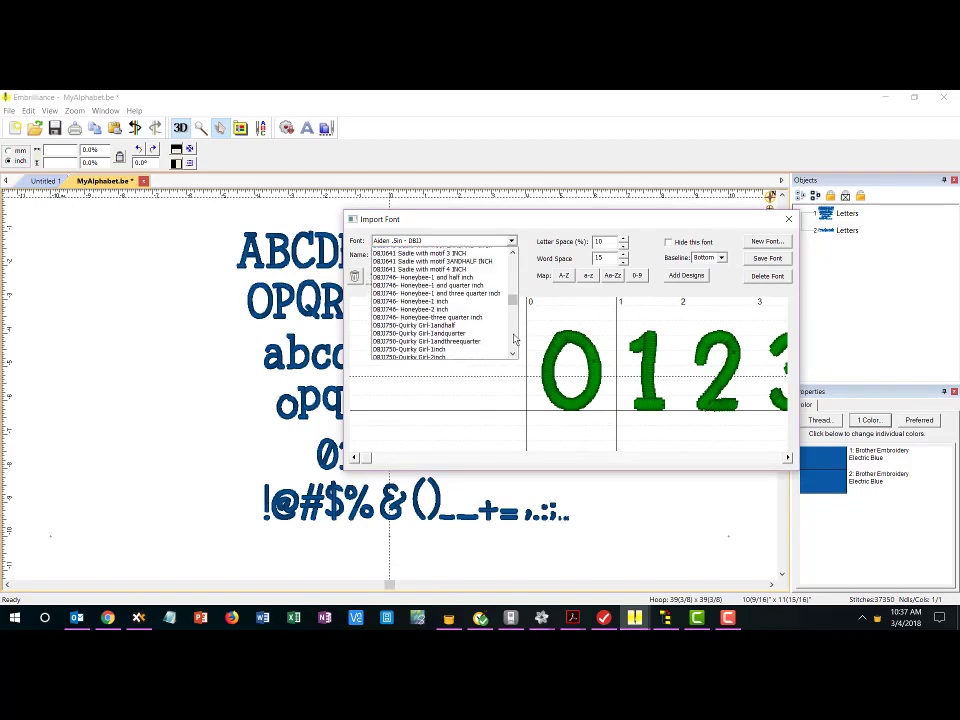
pyautogui.click(514, 338)
pyautogui.click(514, 338)
pyautogui.click(514, 338)
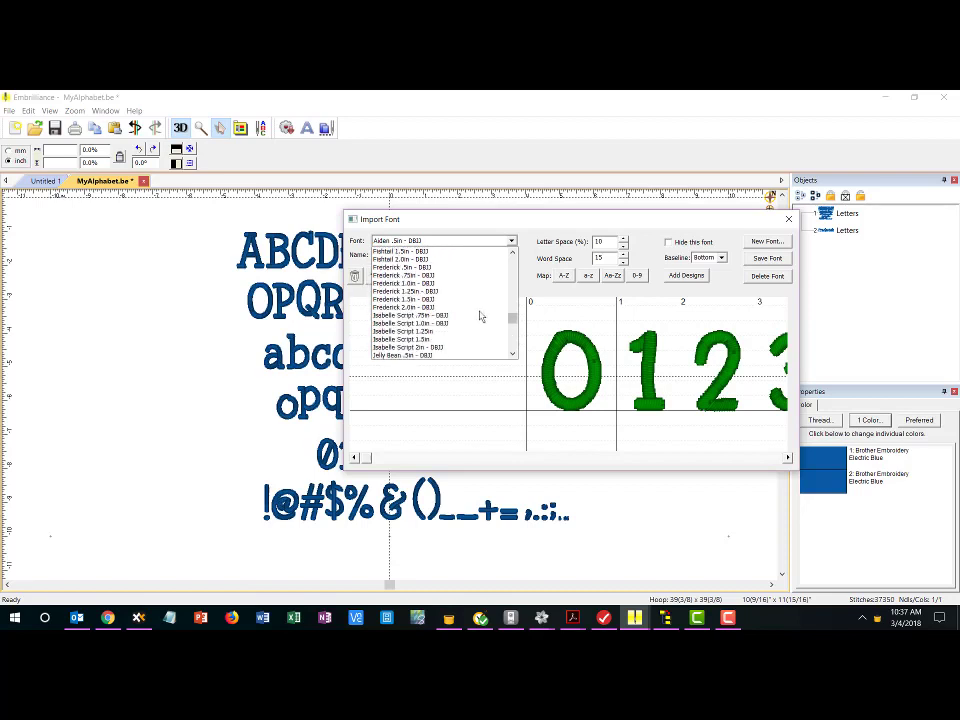
pyautogui.click(443, 285)
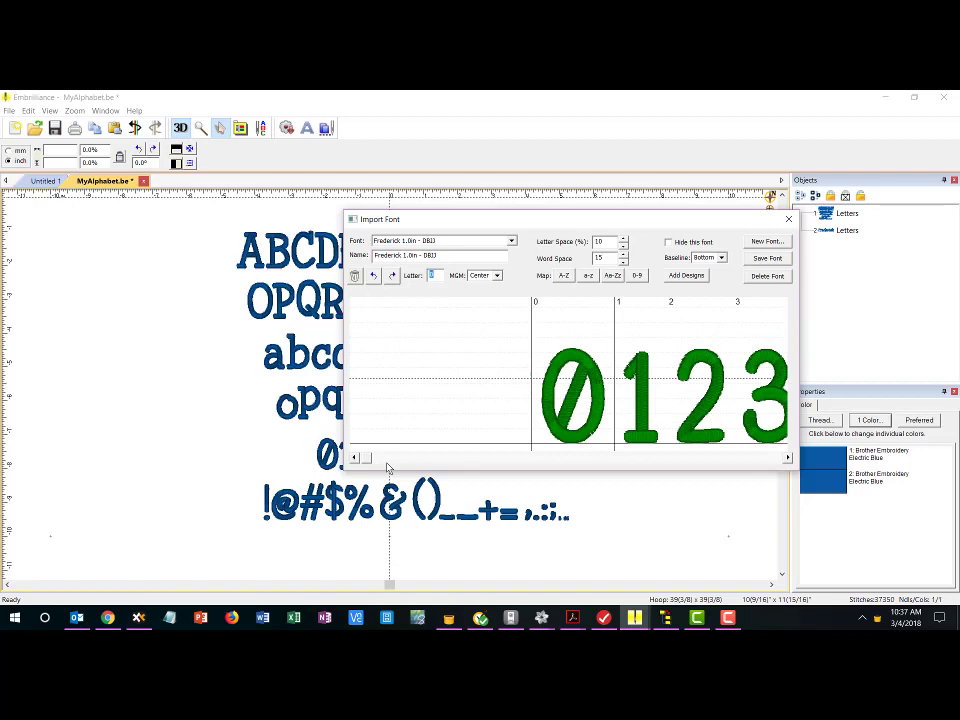
# - Page the glyph preview past the digits until the P, p, Q, q and R glyphs show
pyautogui.click(422, 458)
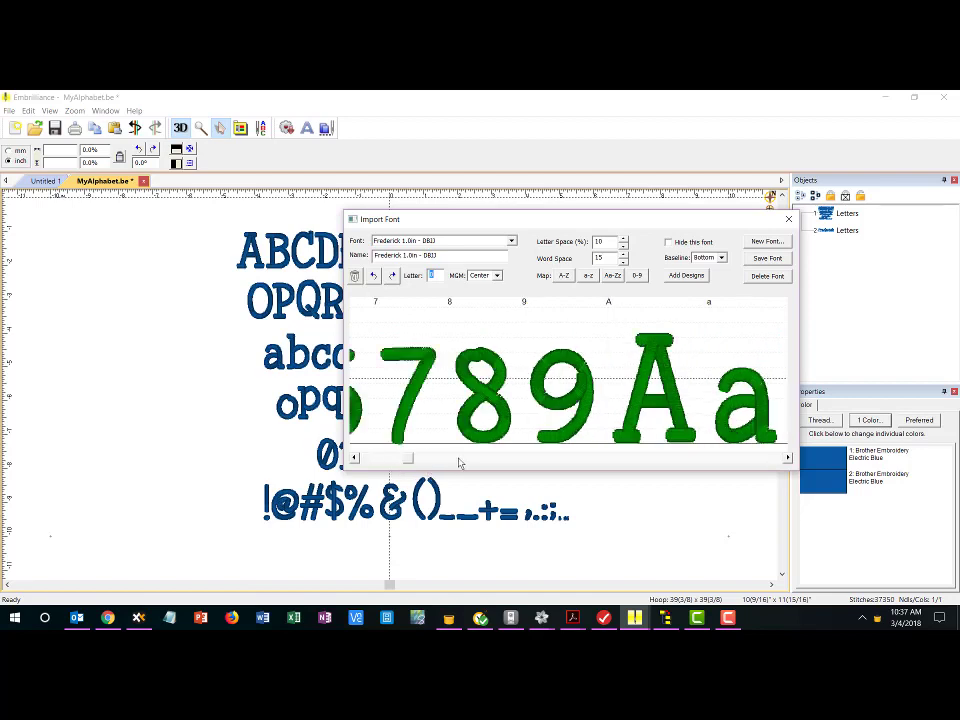
pyautogui.click(604, 460)
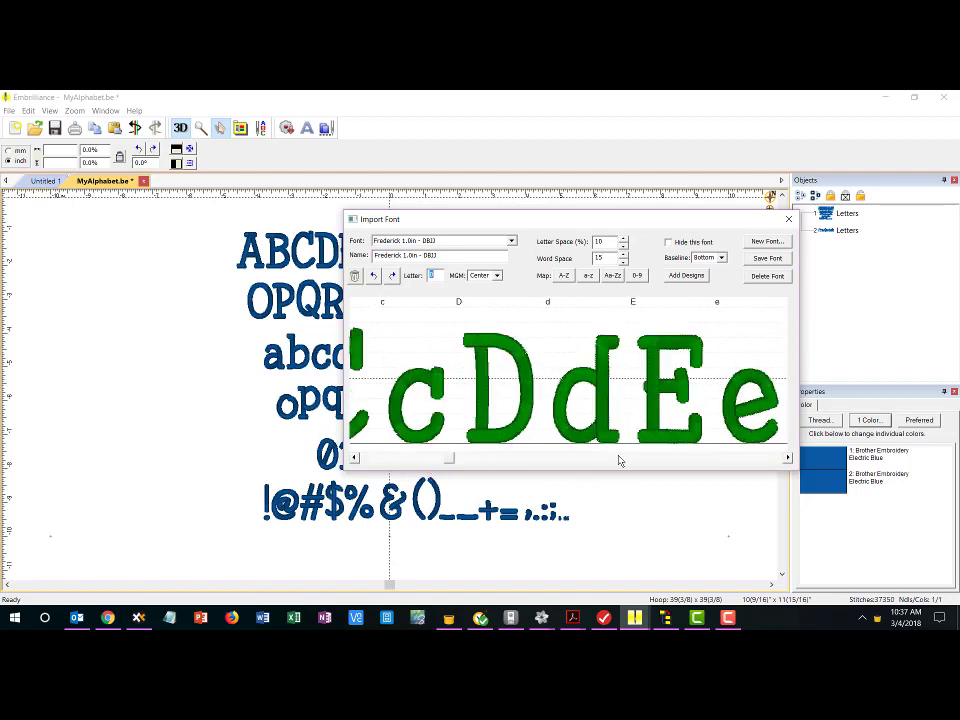
pyautogui.click(619, 459)
pyautogui.click(647, 459)
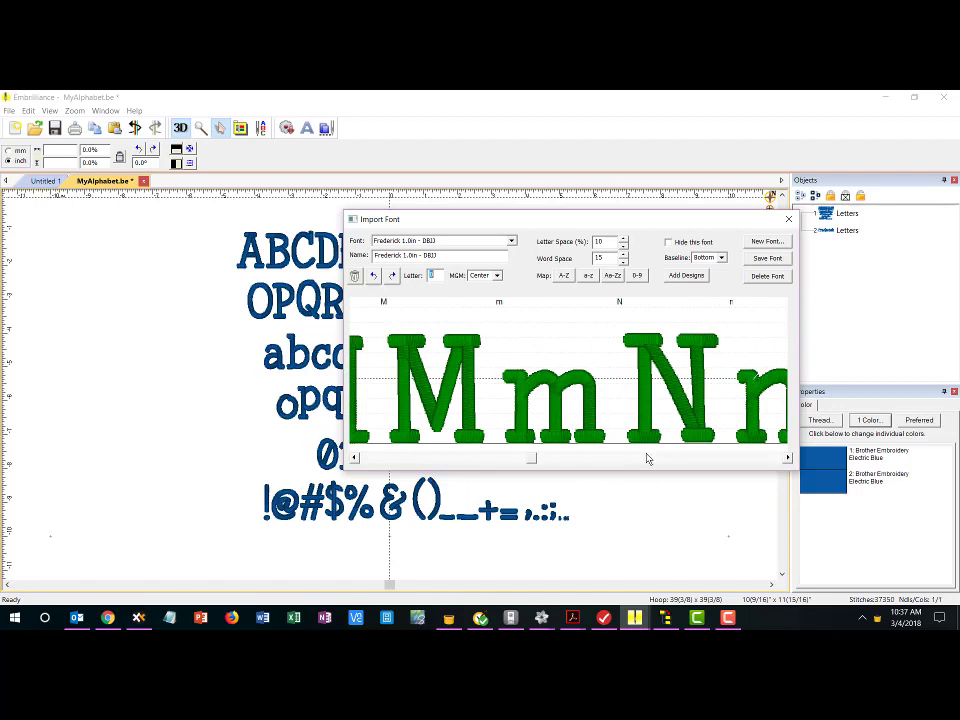
pyautogui.click(625, 461)
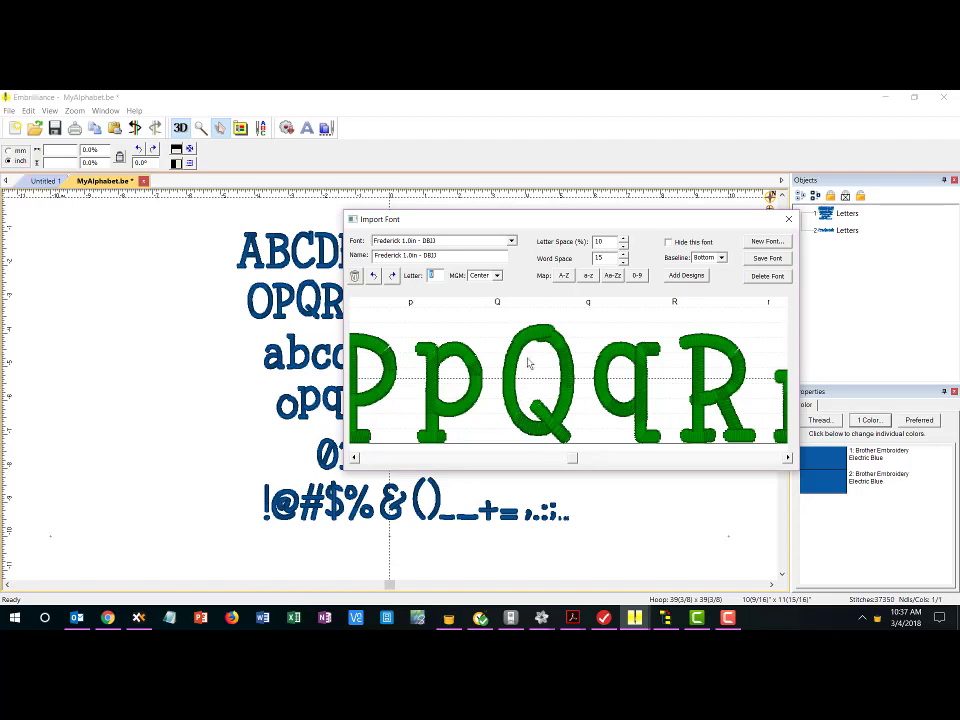
# - Lower the capital Q slightly below the baseline with a drag and arrow nudges
pyautogui.click(536, 432)
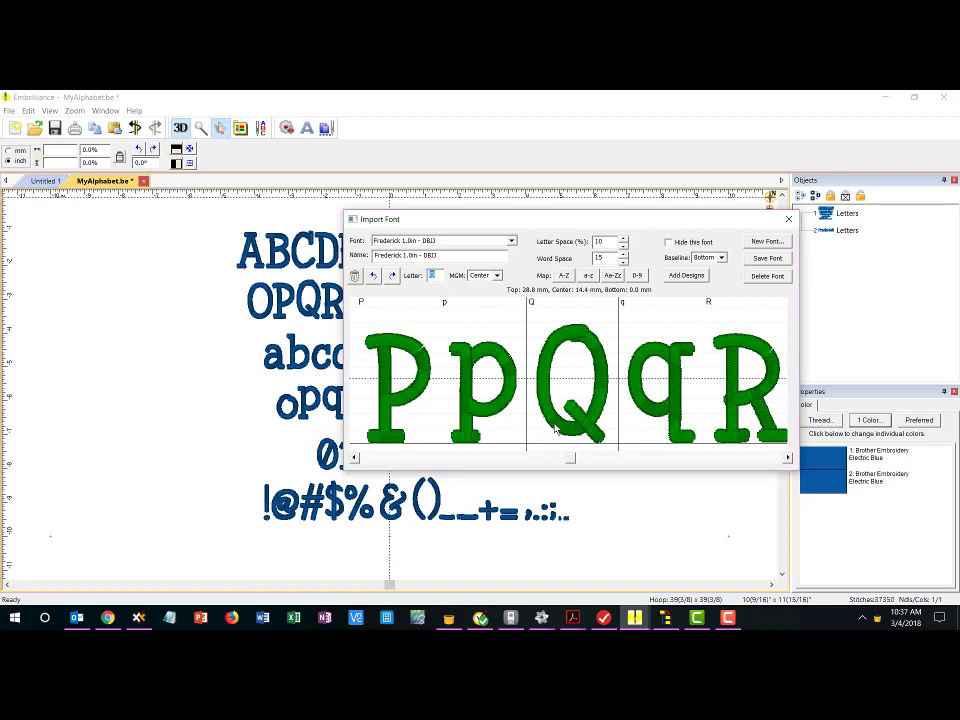
pyautogui.moveTo(557, 430); pyautogui.dragTo(568, 454)
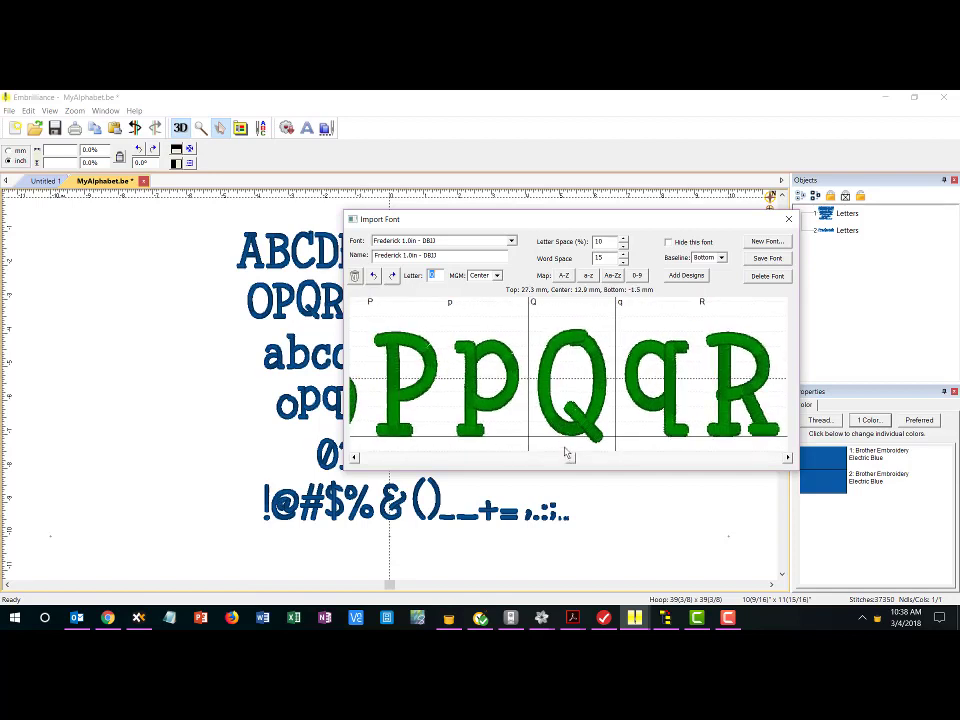
pyautogui.press('Down')
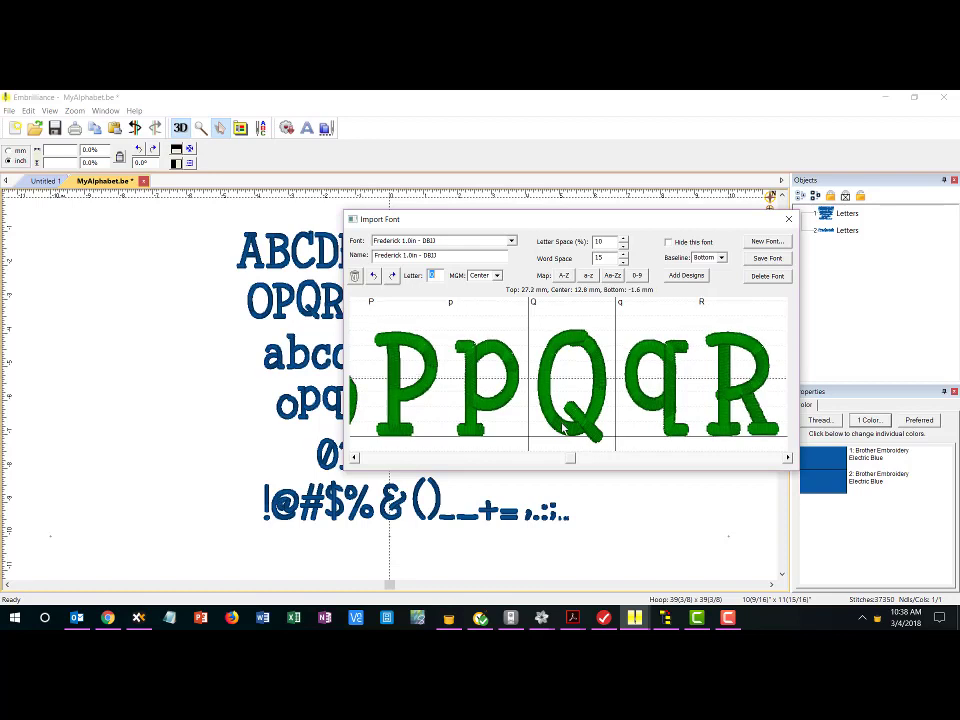
pyautogui.press('Up')
pyautogui.press('Up')
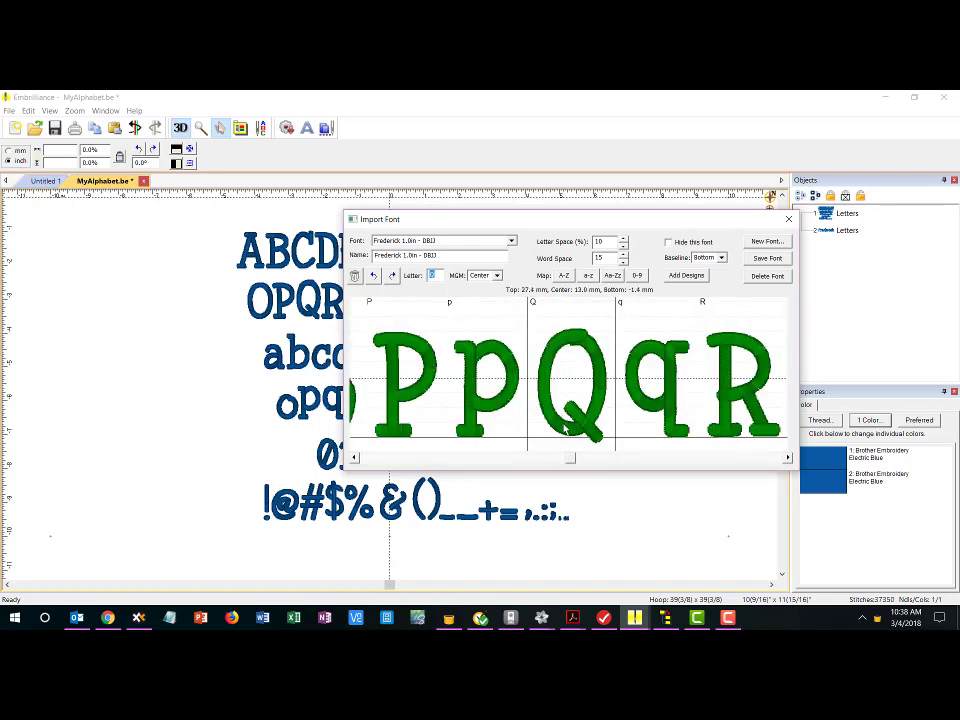
pyautogui.press('Down')
pyautogui.press('Down')
pyautogui.press('Down')
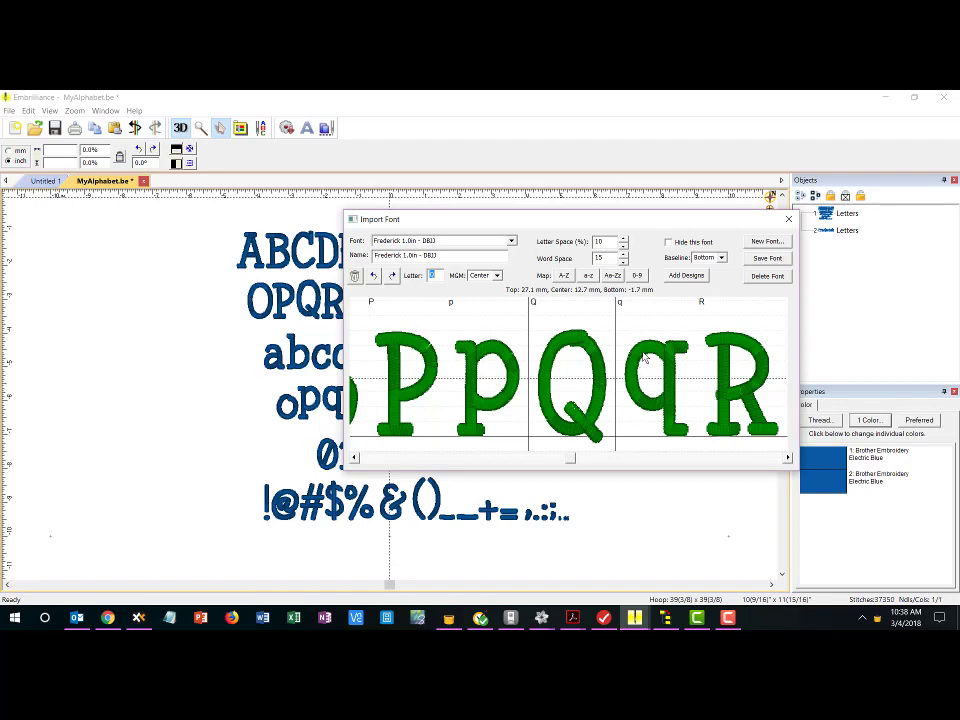
# - Drop the lowercase q and p to about -6.6 mm so their tails hang below the baseline
pyautogui.click(645, 357)
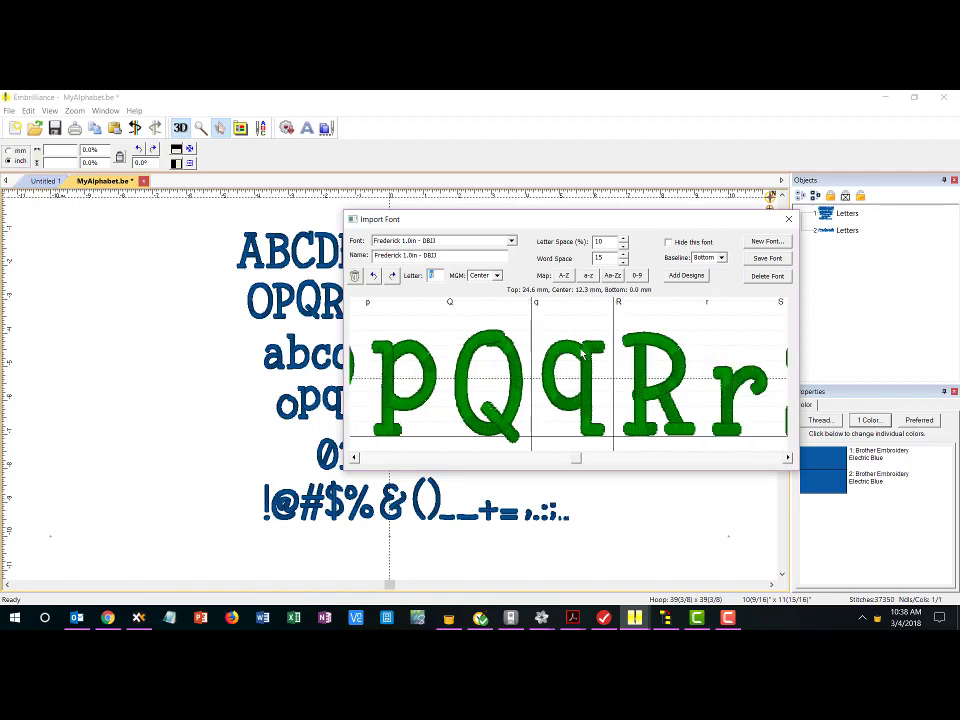
pyautogui.moveTo(580, 352); pyautogui.dragTo(578, 362)
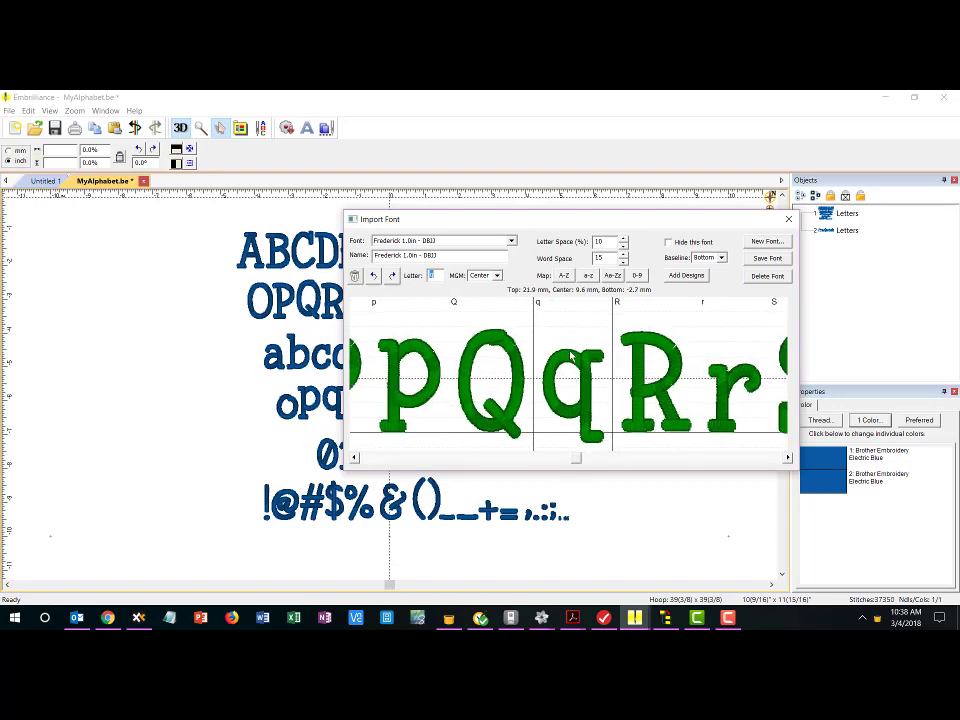
pyautogui.moveTo(576, 406); pyautogui.dragTo(576, 418)
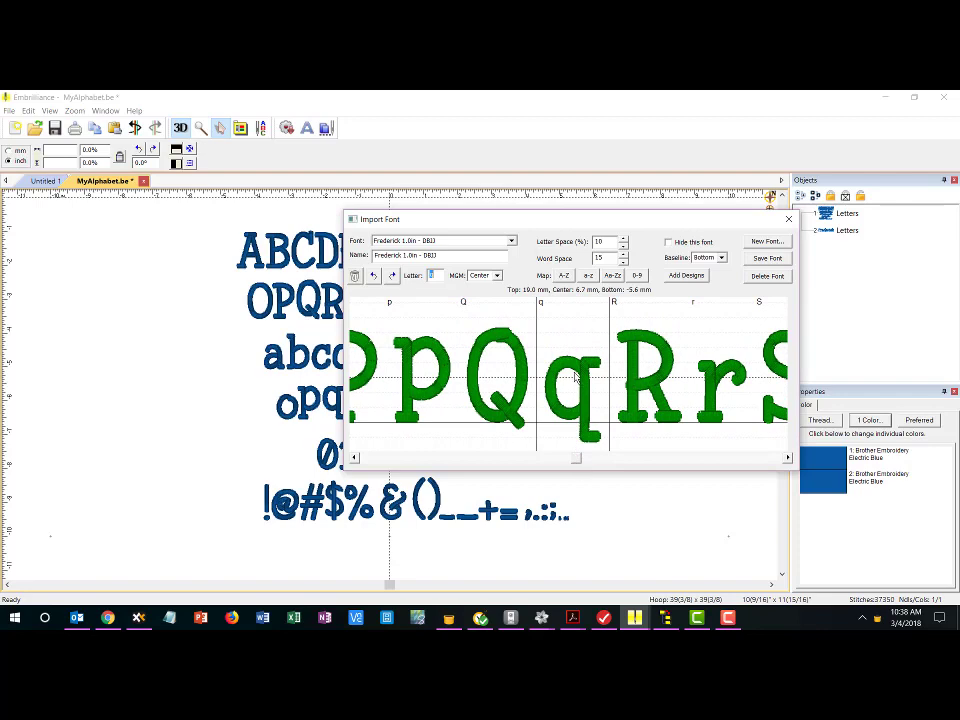
pyautogui.moveTo(575, 377); pyautogui.dragTo(575, 381)
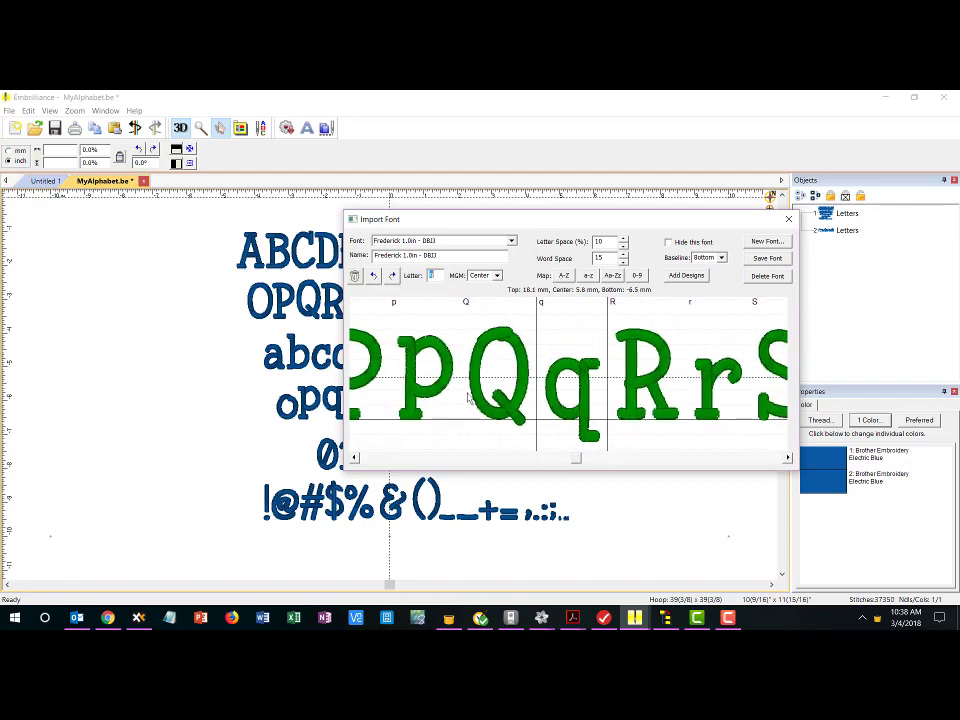
pyautogui.moveTo(430, 376); pyautogui.dragTo(431, 382)
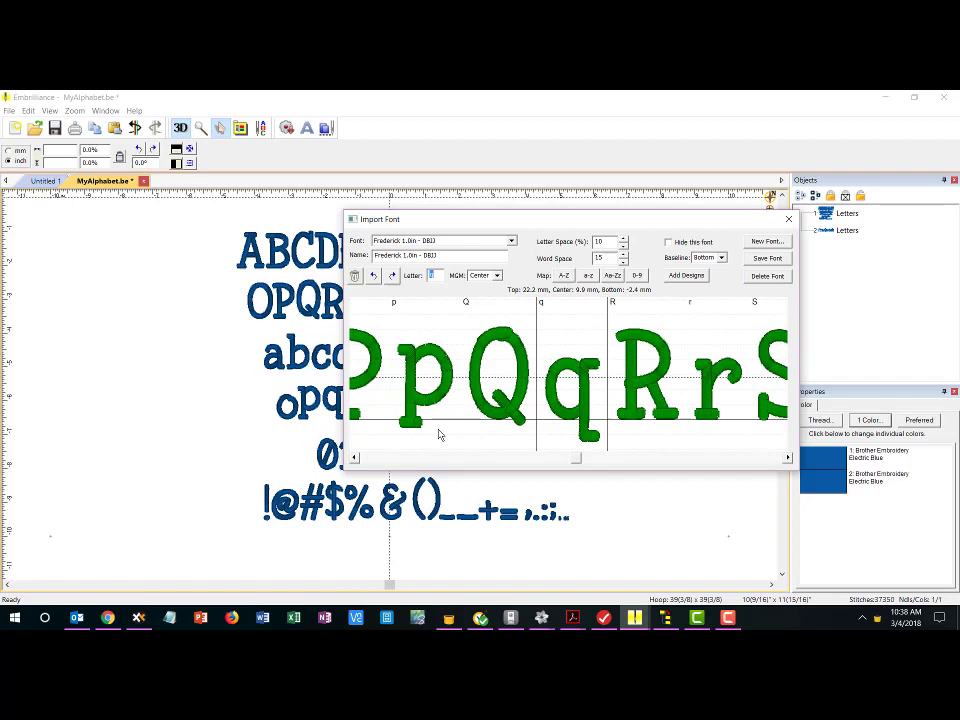
pyautogui.moveTo(440, 434); pyautogui.dragTo(440, 486)
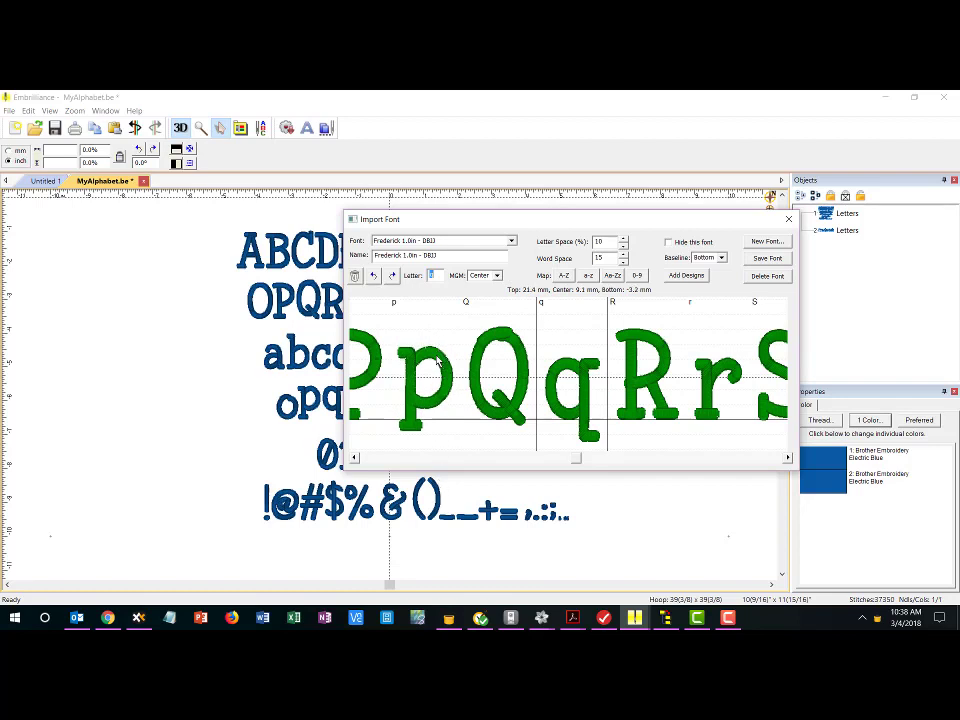
pyautogui.moveTo(441, 420); pyautogui.dragTo(443, 459)
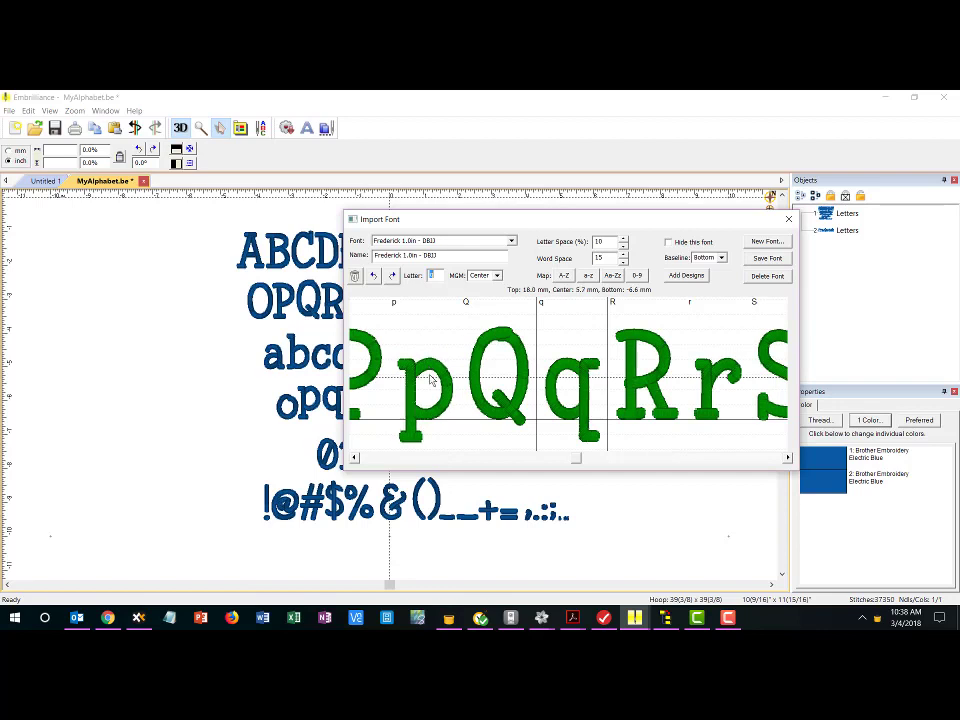
pyautogui.moveTo(430, 372); pyautogui.dragTo(432, 378)
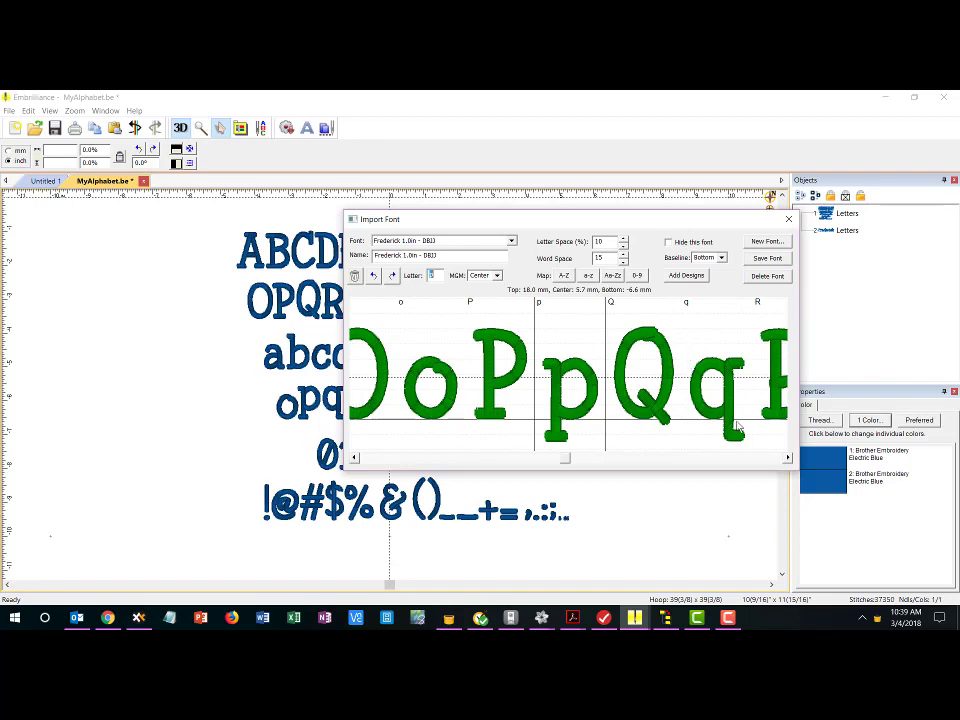
# - Page to the punctuation glyphs and raise the apostrophe to the top of the line
pyautogui.click(729, 459)
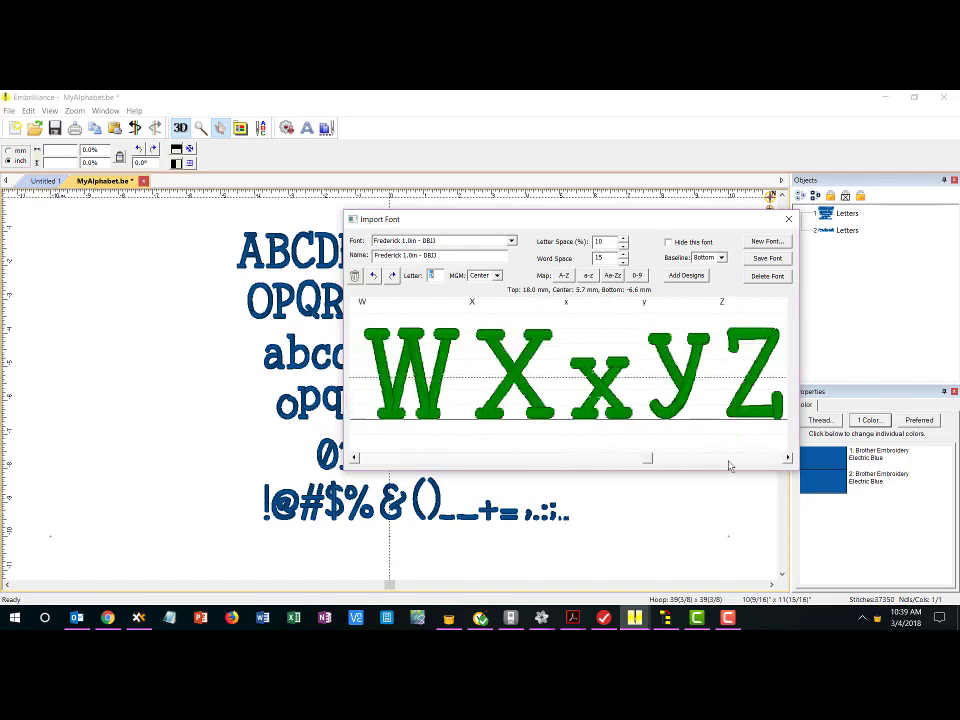
pyautogui.click(743, 459)
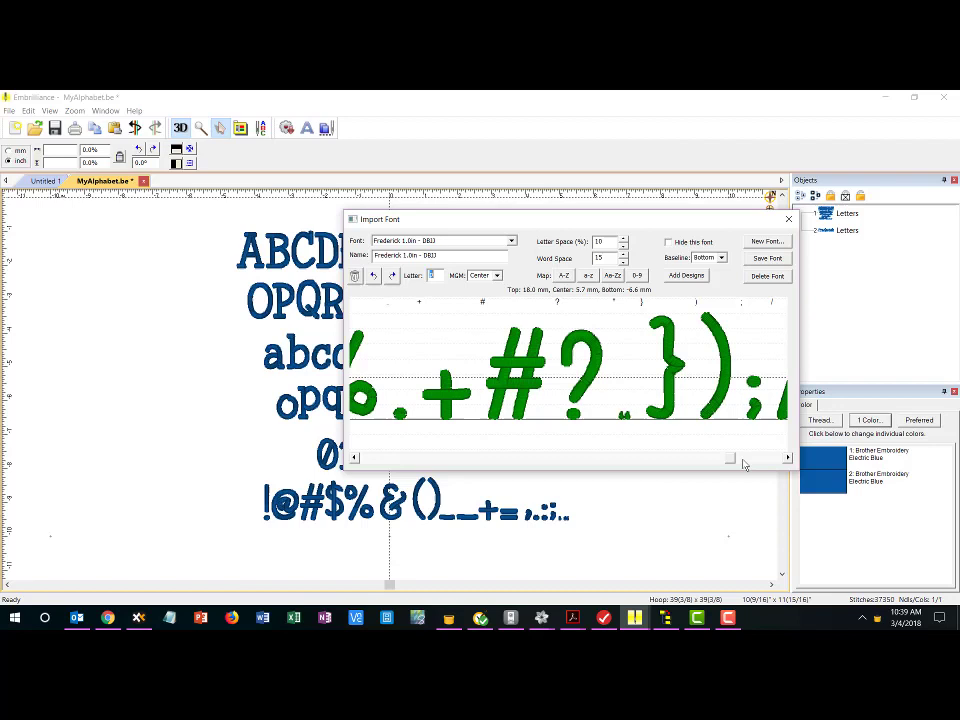
pyautogui.click(770, 459)
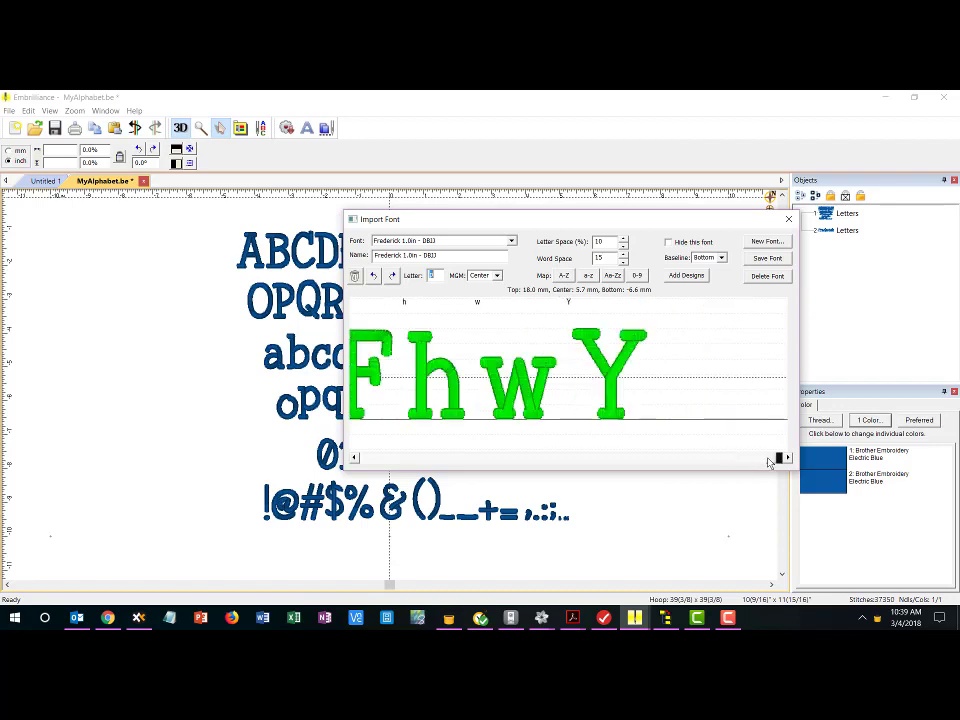
pyautogui.click(709, 460)
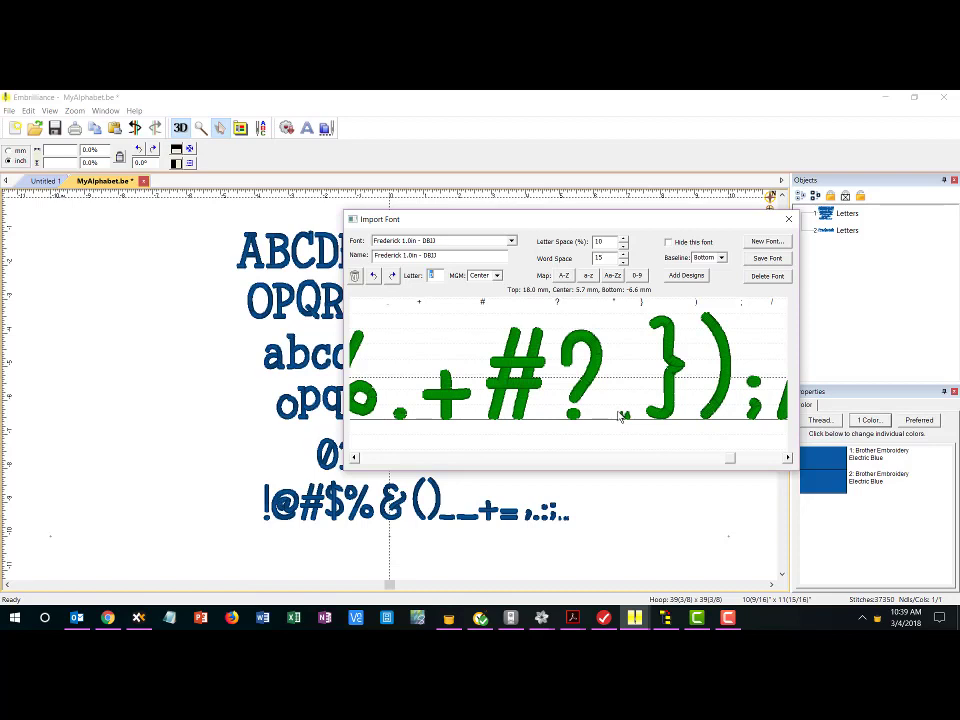
pyautogui.click(620, 416)
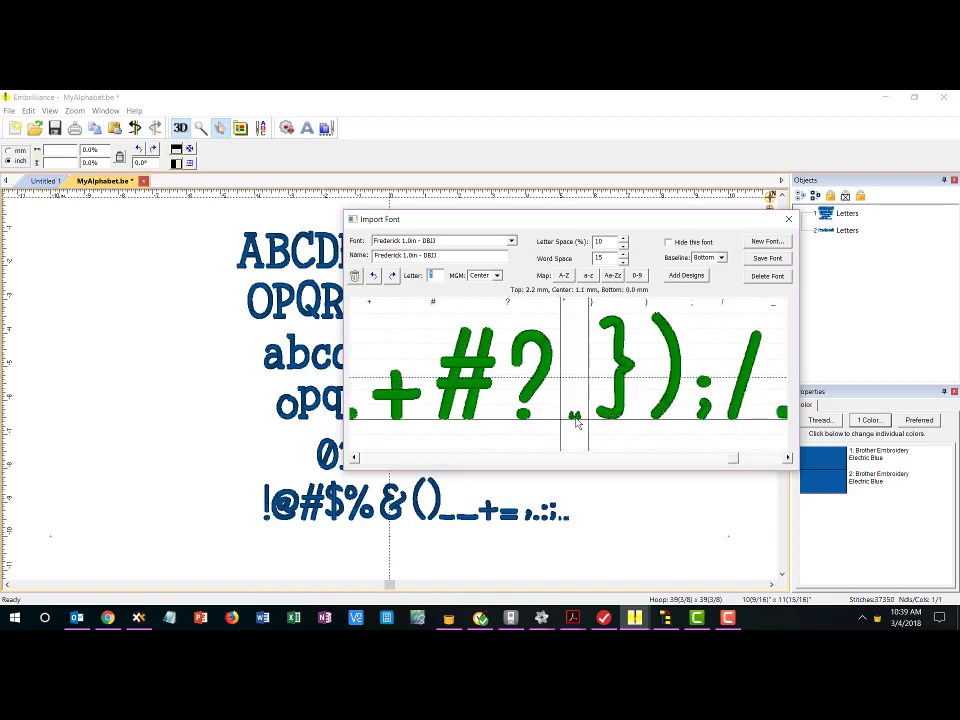
pyautogui.moveTo(576, 423); pyautogui.dragTo(580, 333)
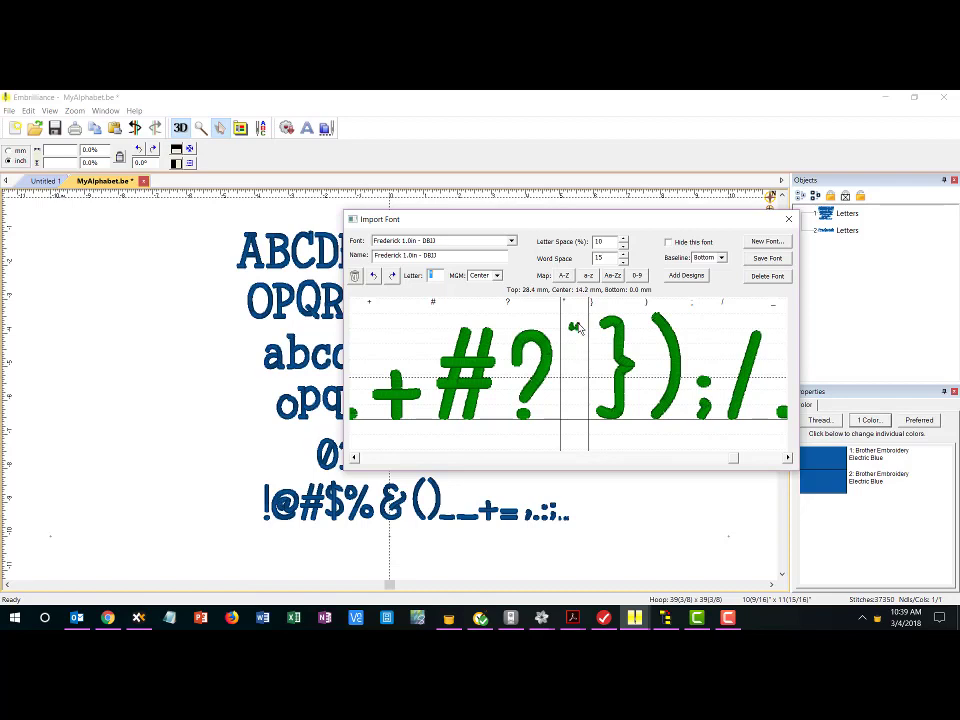
pyautogui.moveTo(578, 330); pyautogui.dragTo(578, 333)
# - Lift the dash to mid-height and raise the small apostrophe mark to the cap line
pyautogui.click(763, 461)
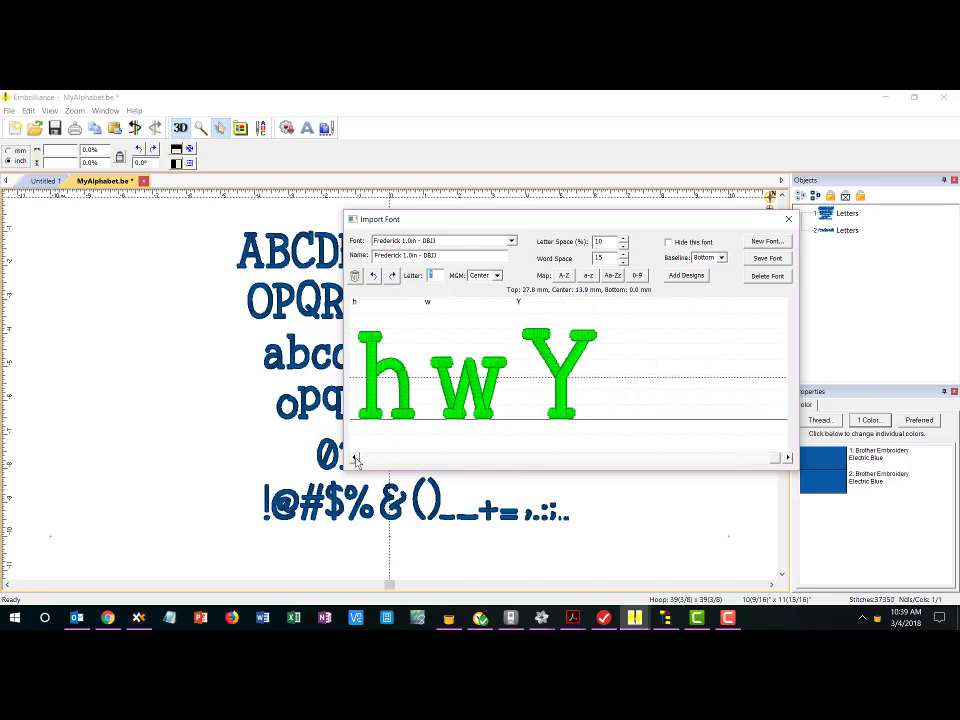
pyautogui.click(356, 459)
pyautogui.click(356, 459)
pyautogui.click(356, 459)
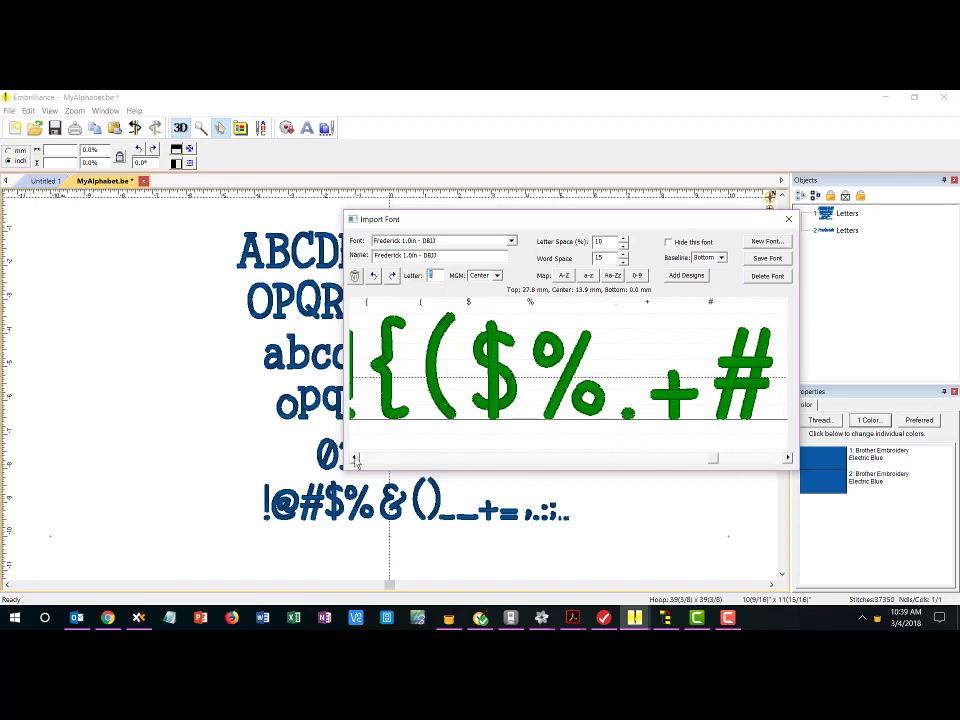
pyautogui.click(356, 459)
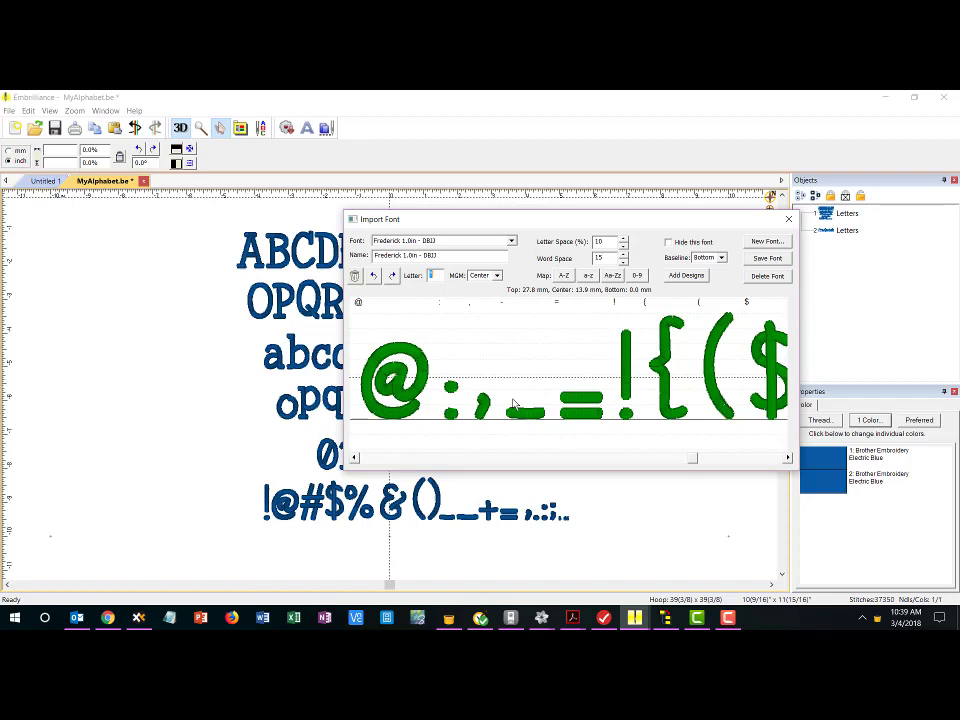
pyautogui.moveTo(508, 422); pyautogui.dragTo(520, 381)
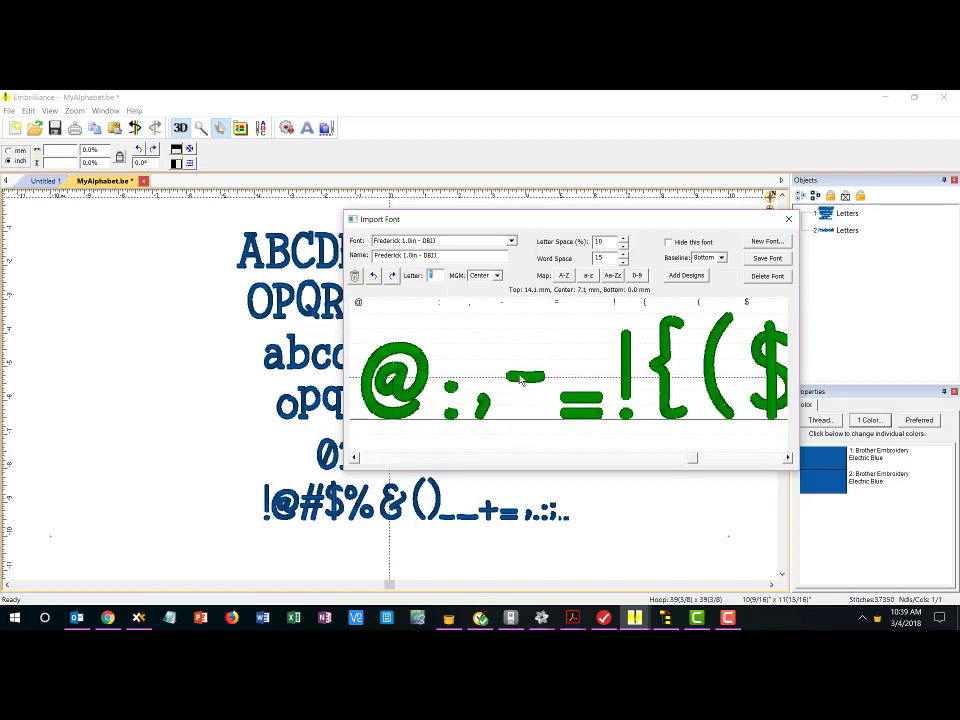
pyautogui.click(520, 380)
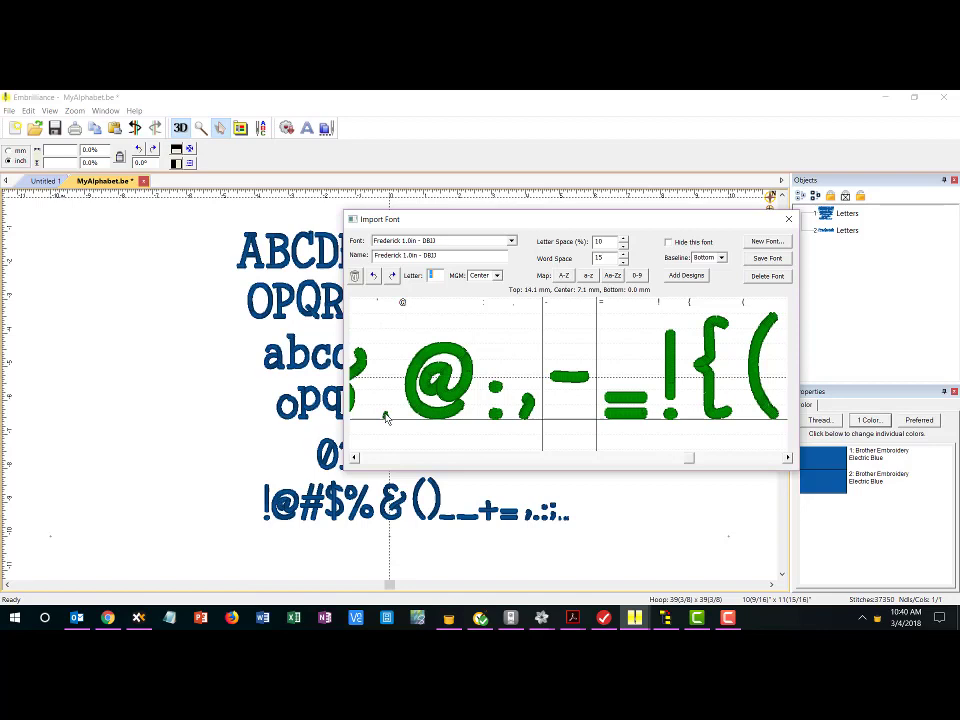
pyautogui.moveTo(386, 418); pyautogui.dragTo(389, 333)
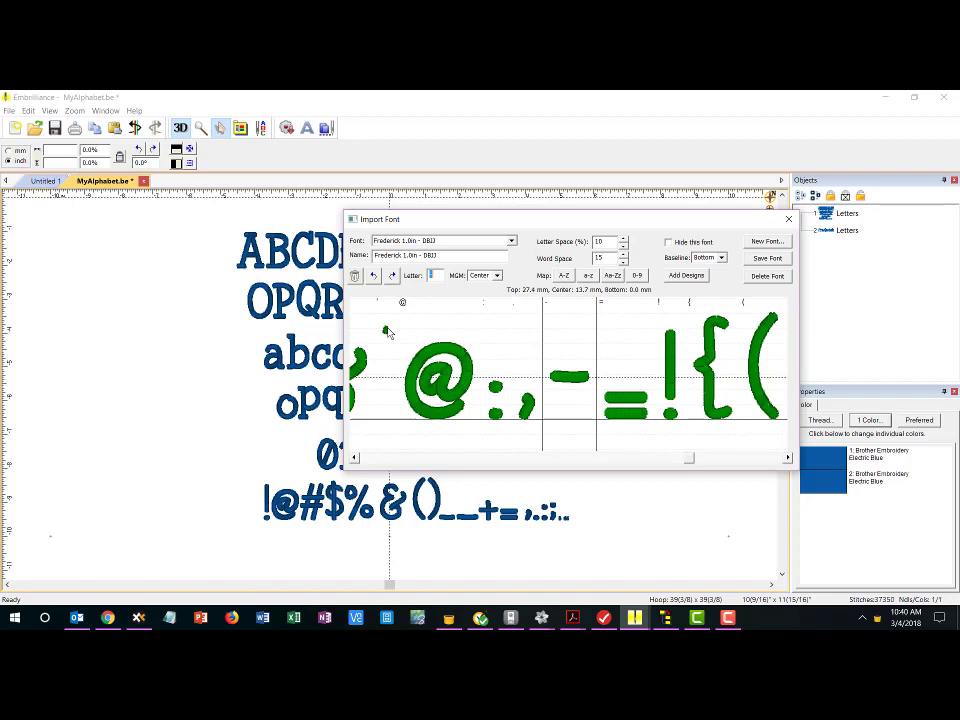
pyautogui.moveTo(389, 333); pyautogui.dragTo(389, 333)
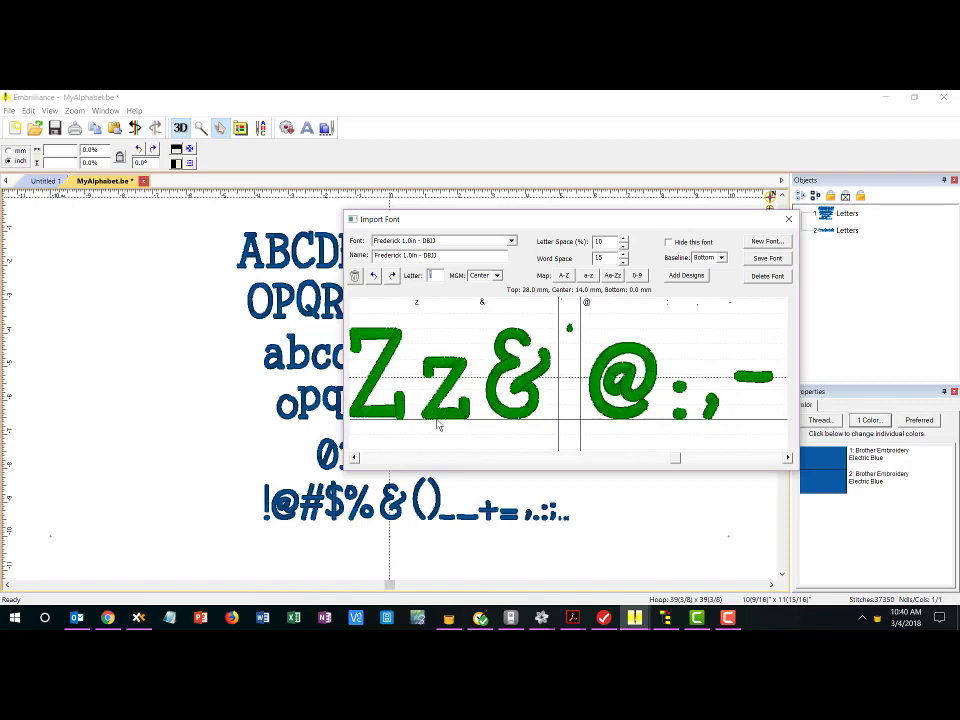
# - Drop the capital Z about 0.5 mm below the baseline, then review the remaining glyphs
pyautogui.scroll(2, 375, 412)
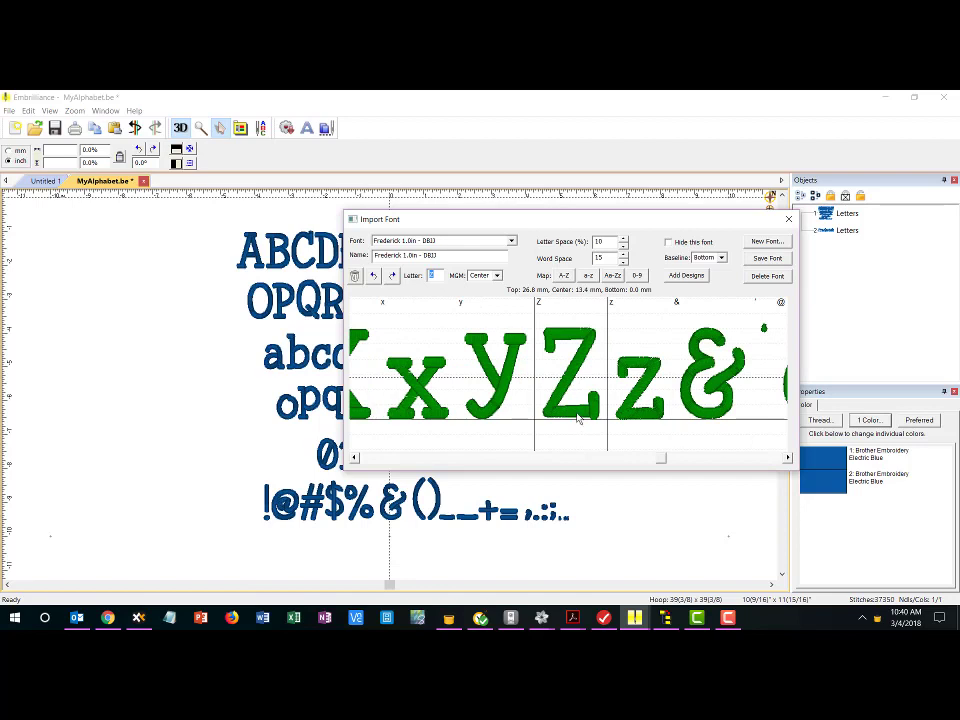
pyautogui.moveTo(578, 411); pyautogui.dragTo(577, 434)
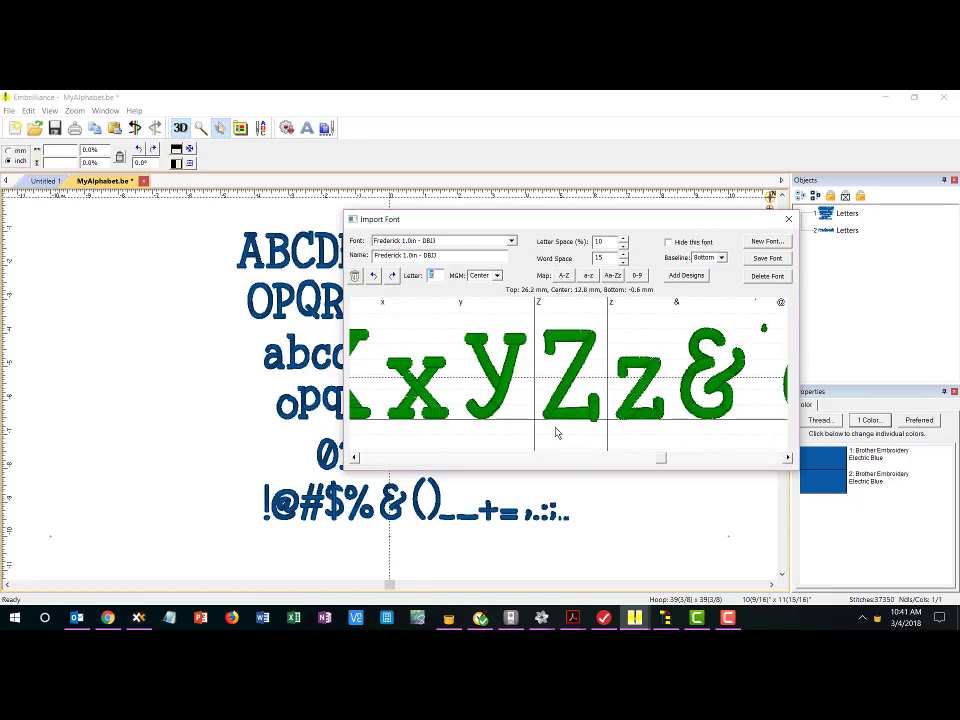
pyautogui.click(750, 460)
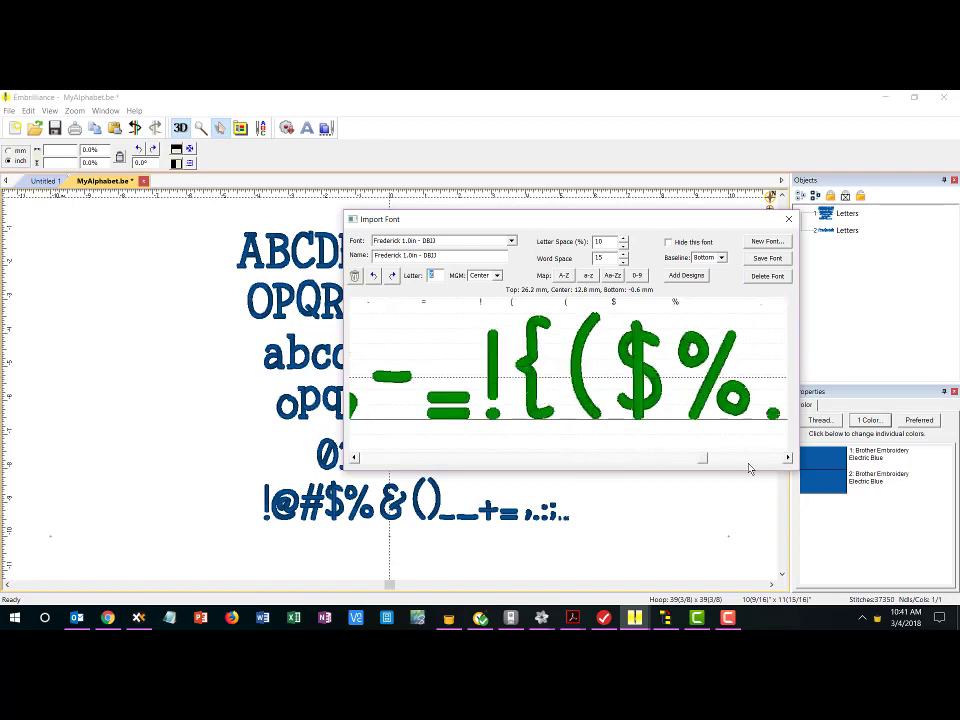
pyautogui.click(750, 460)
pyautogui.click(773, 460)
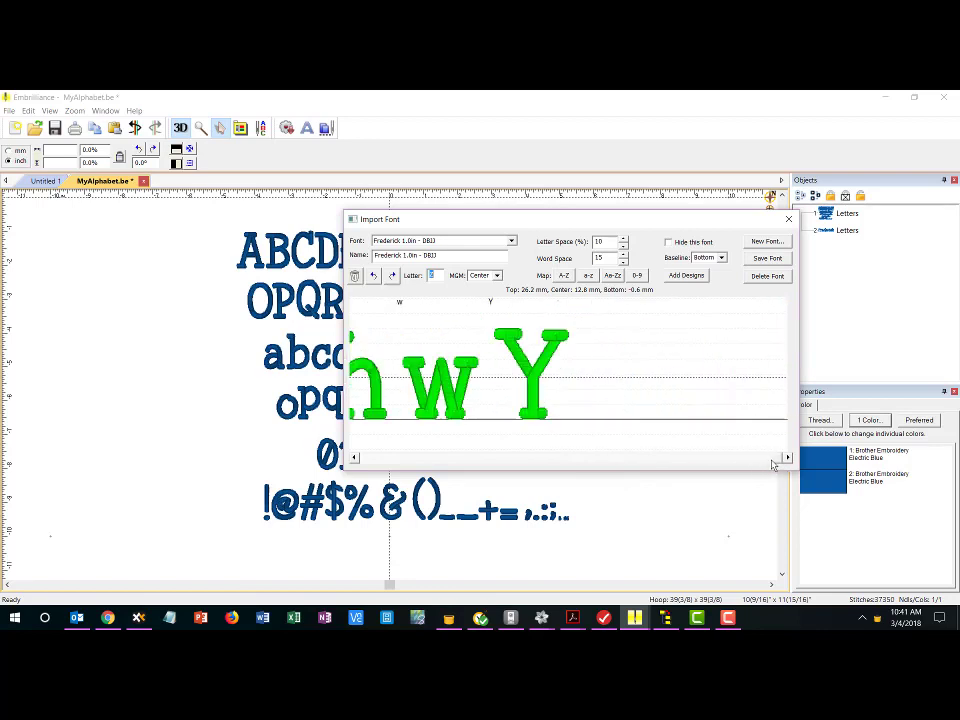
pyautogui.click(355, 459)
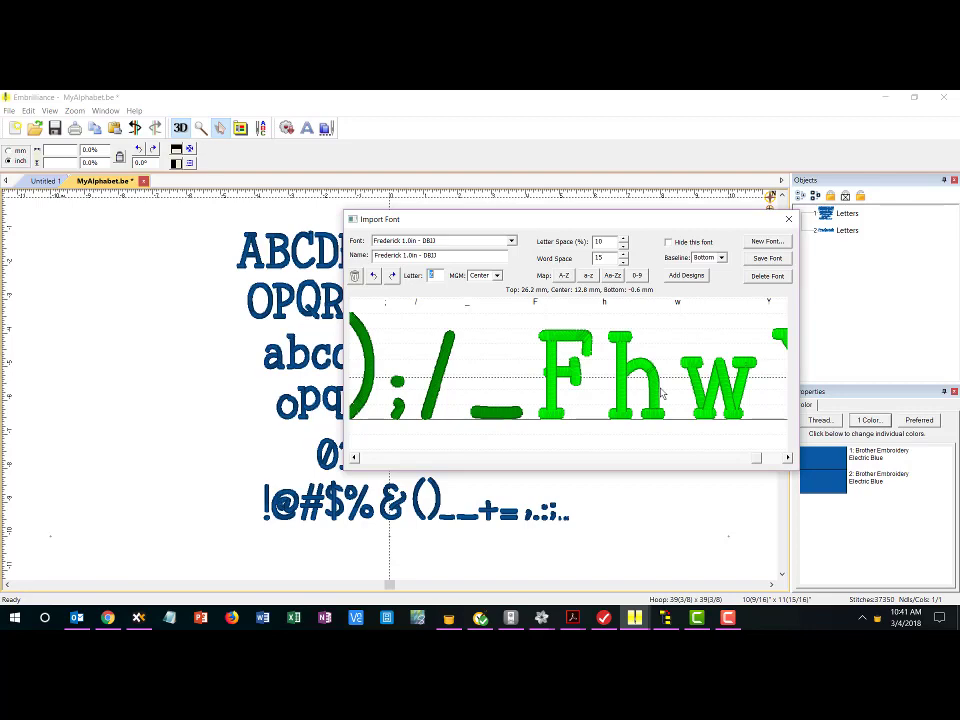
pyautogui.moveTo(644, 220); pyautogui.dragTo(868, 232)
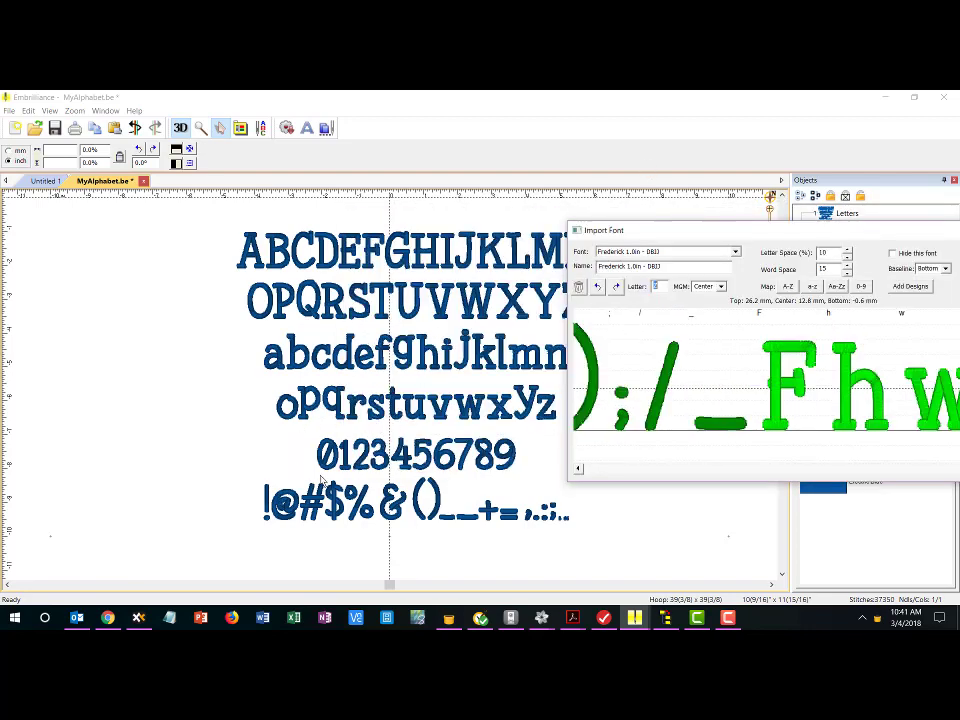
# - Save the edited Frederick 1.0in font and close the Import Font window
pyautogui.moveTo(772, 230); pyautogui.dragTo(461, 236)
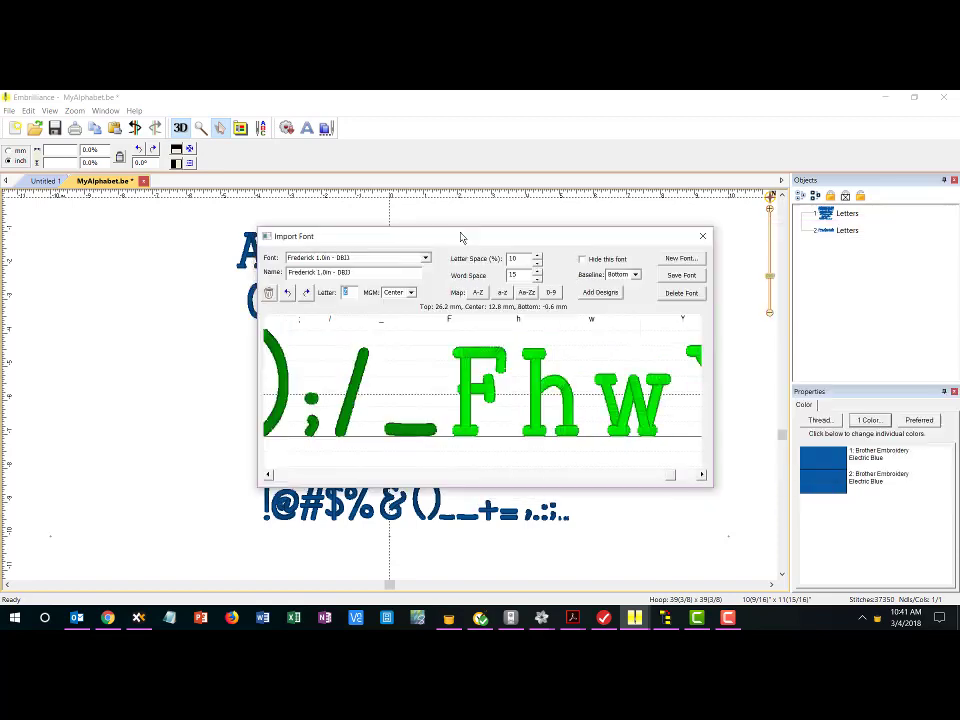
pyautogui.click(690, 279)
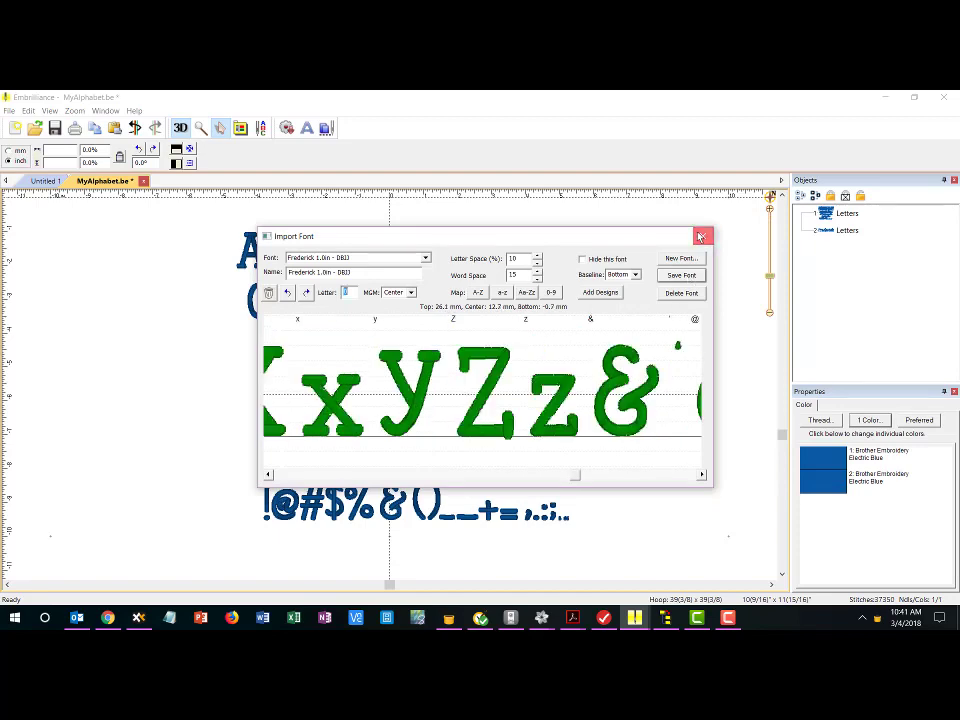
pyautogui.click(702, 236)
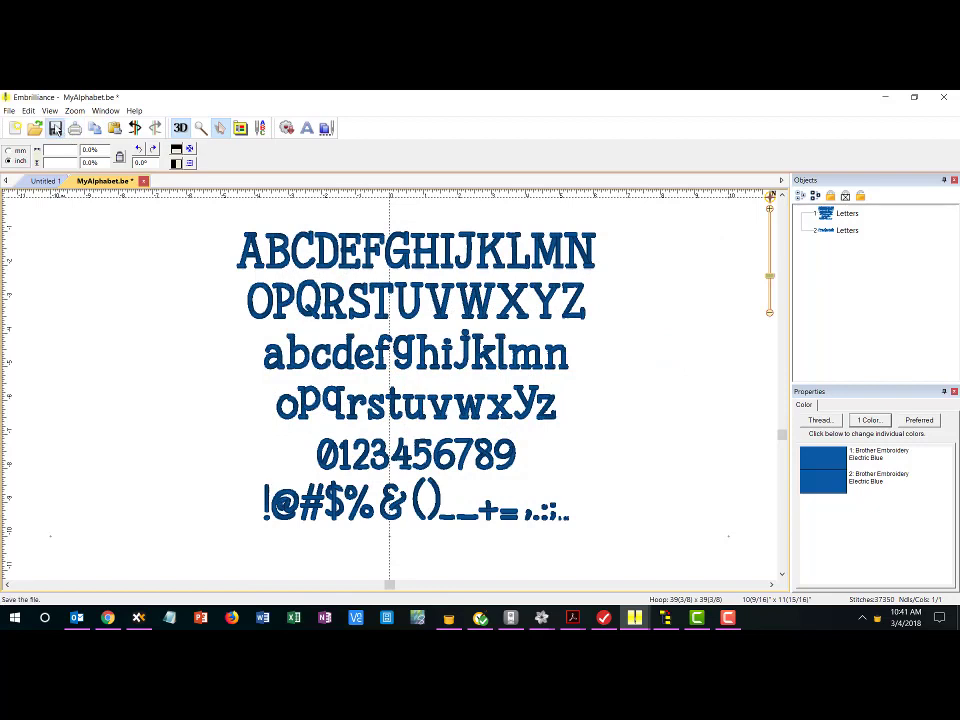
# - Save the alphabet file and set the first Letters object to Frederick 1.5in
pyautogui.click(55, 128)
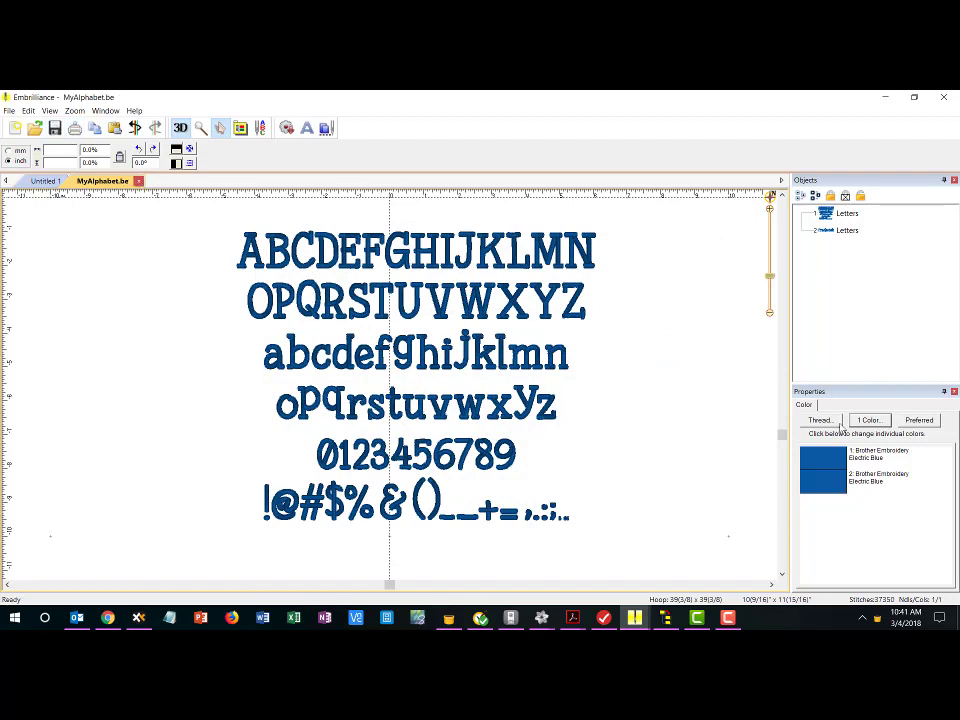
pyautogui.click(828, 215)
pyautogui.click(940, 486)
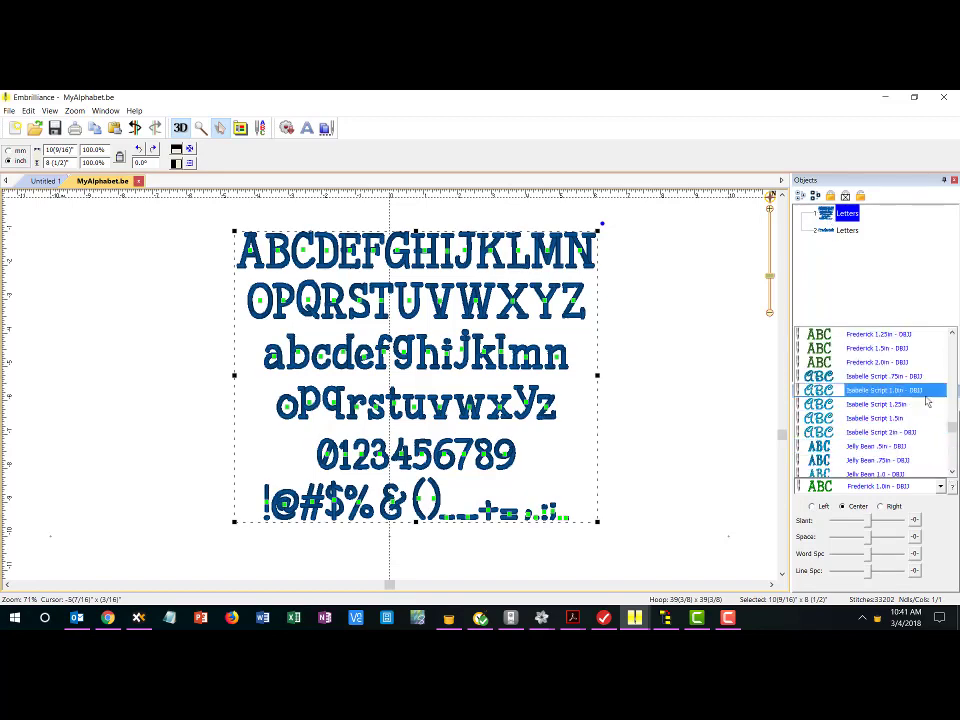
pyautogui.click(920, 348)
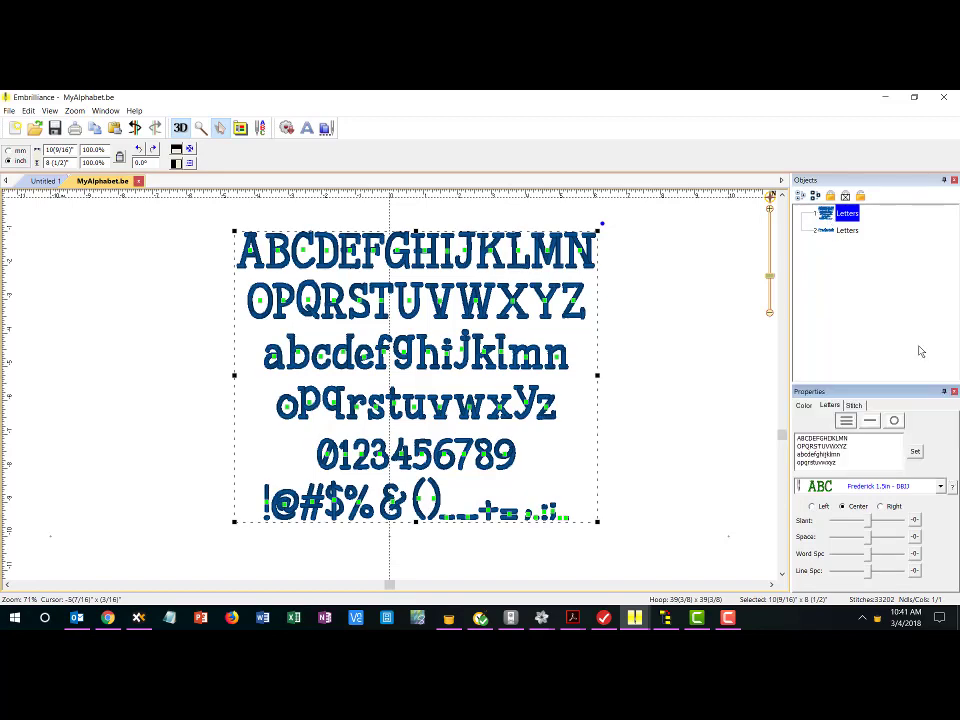
# - Switch that lettering to the edited Frederick 1.0in font, turning it green again
pyautogui.click(940, 486)
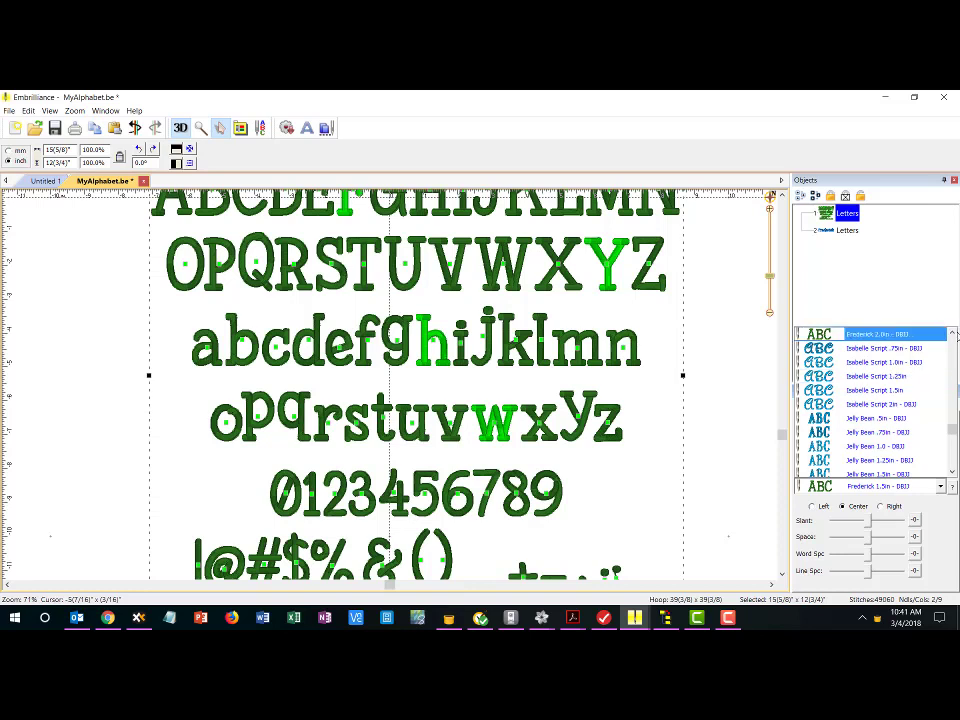
pyautogui.click(953, 340)
pyautogui.click(953, 340)
pyautogui.click(953, 340)
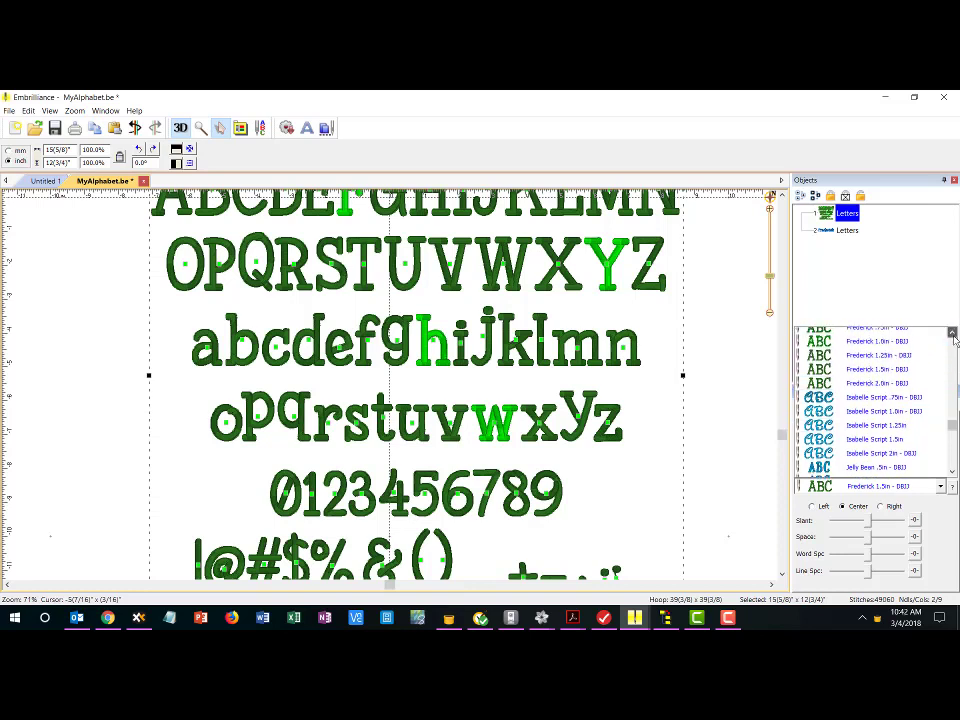
pyautogui.click(953, 340)
pyautogui.click(922, 348)
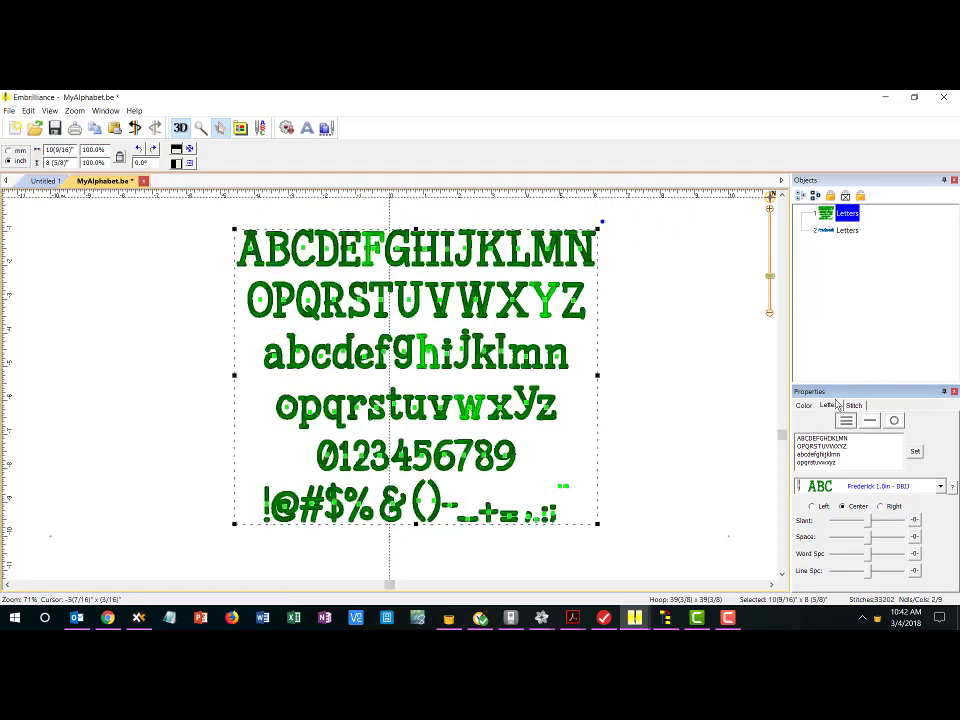
pyautogui.click(752, 435)
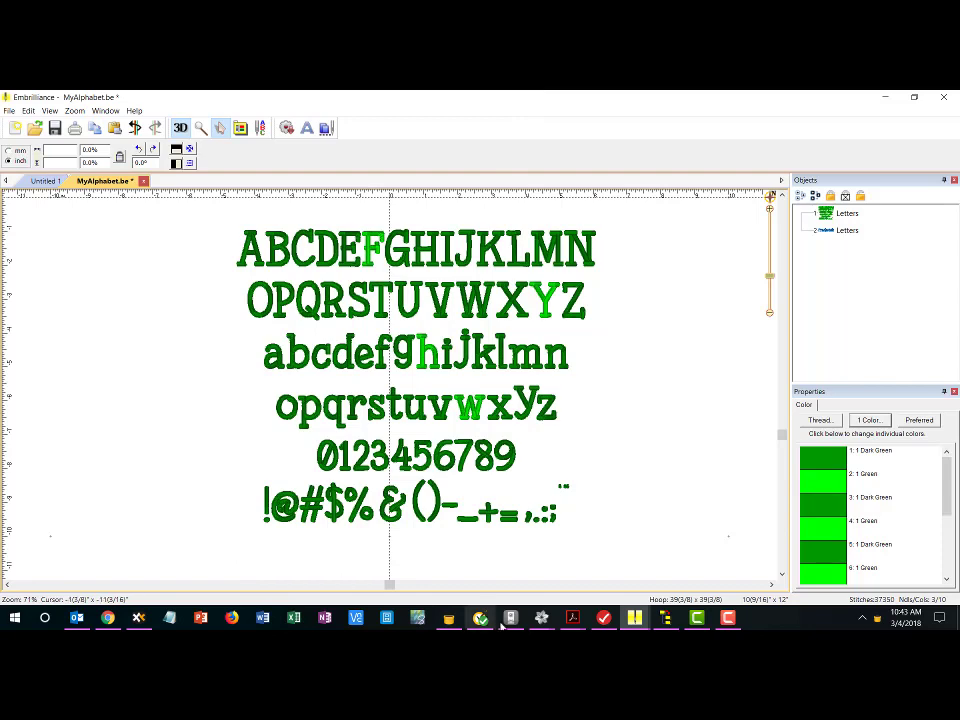
# - In SewCat, preview the Joey, JellyBean, I2SBehindHazelAlpha, Fishtail, Bella and CoffeeAtMidnight samples
pyautogui.click(664, 618)
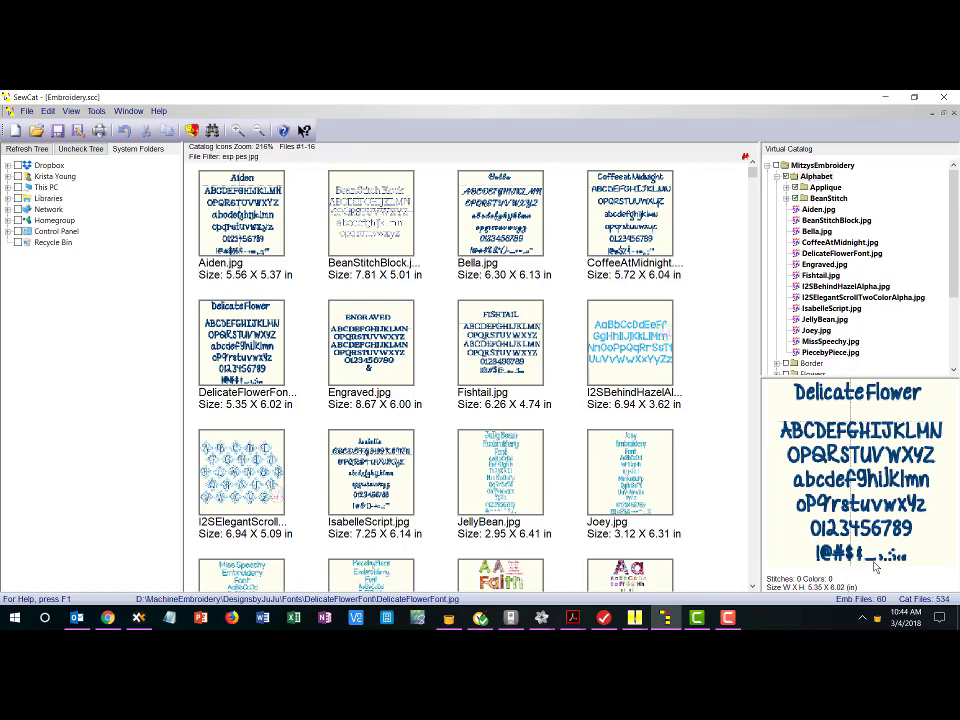
pyautogui.click(657, 482)
pyautogui.click(510, 472)
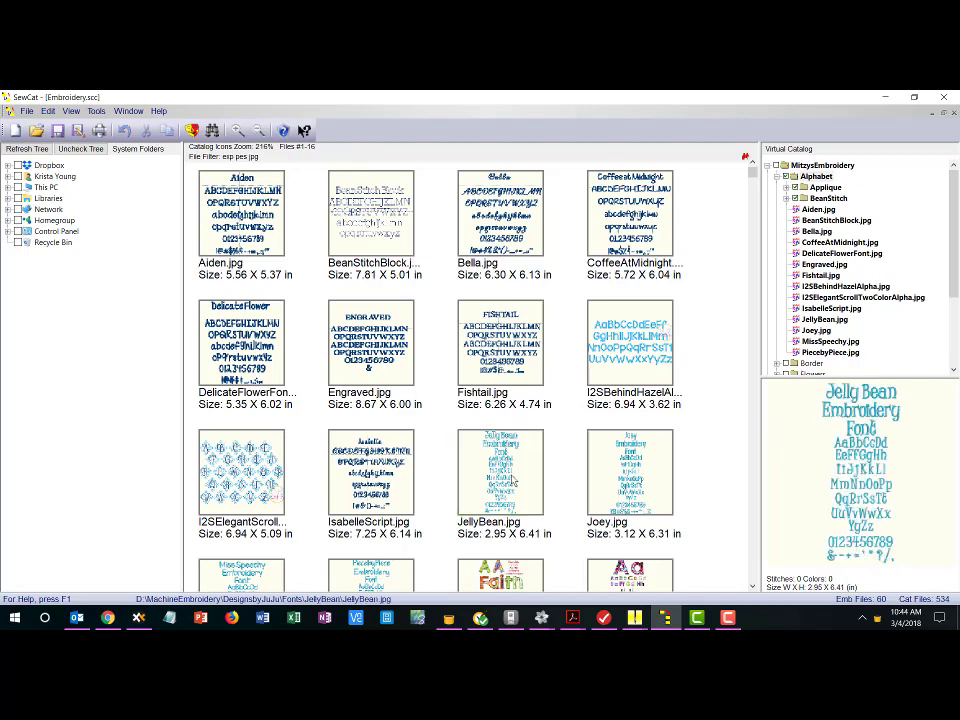
pyautogui.click(603, 363)
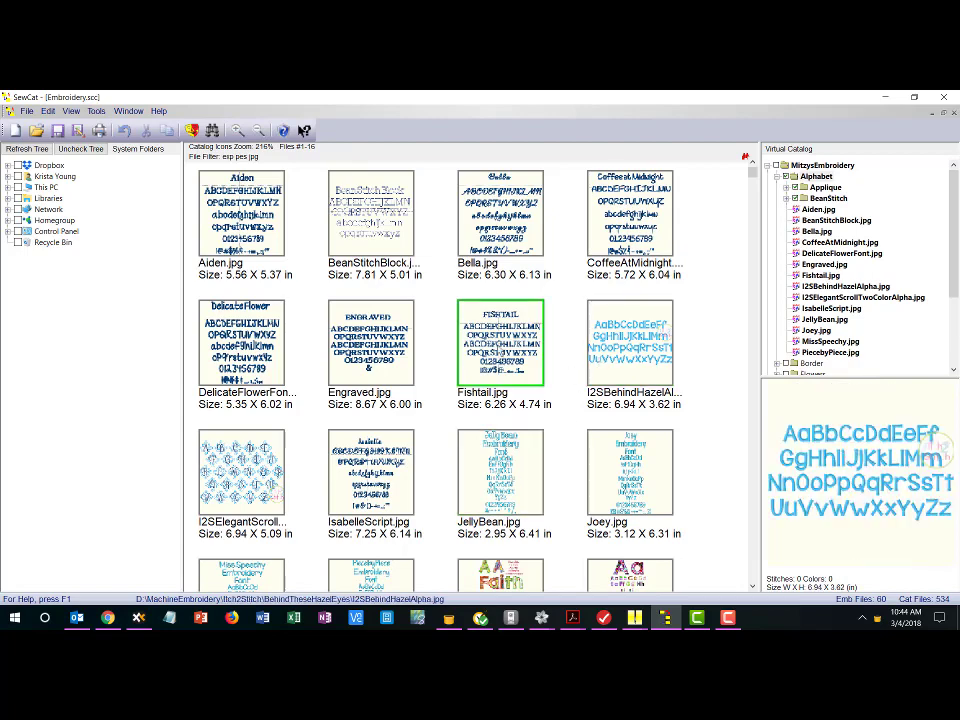
pyautogui.click(500, 342)
pyautogui.click(485, 210)
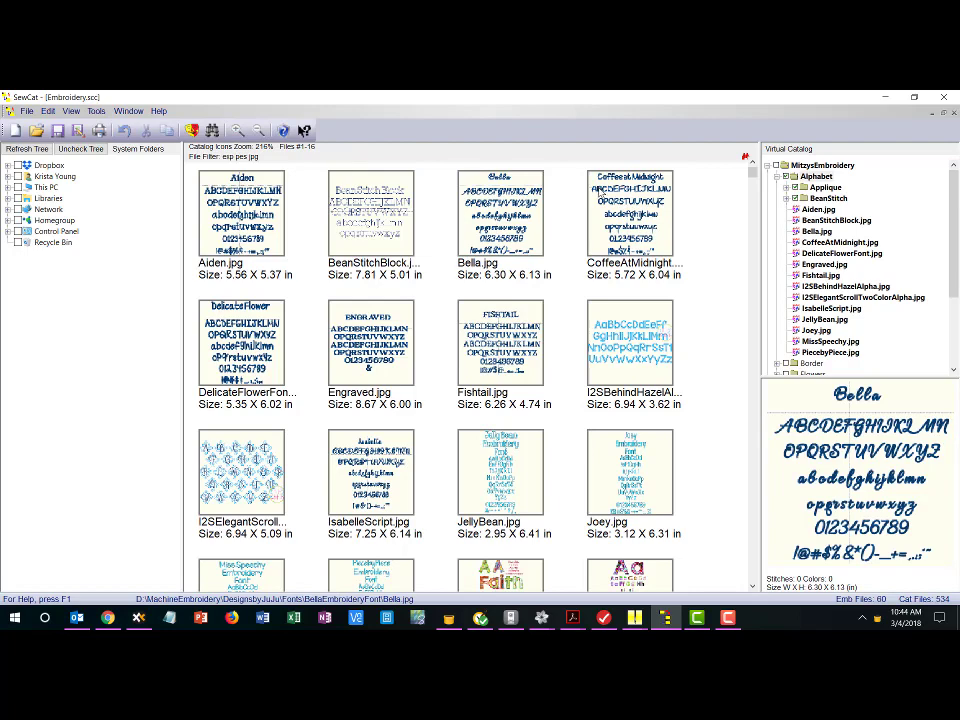
pyautogui.click(600, 193)
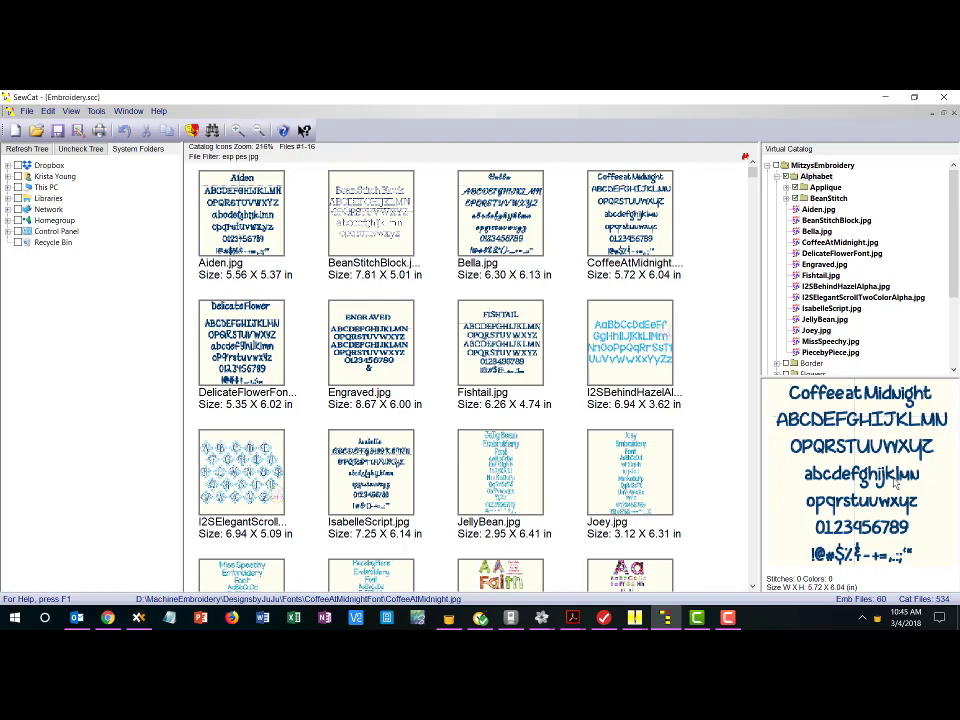
# - Bring Embrilliance back to the front showing MyAlphabet.be with its green 37,350-stitch Frederick sample
pyautogui.hotkey('alt', 'Tab')
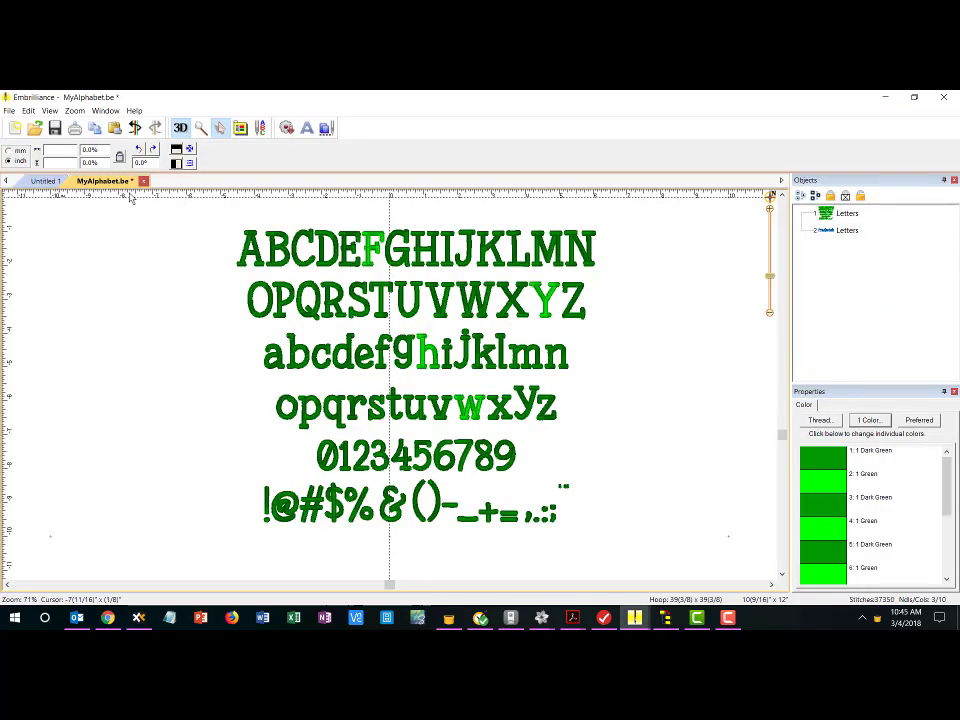